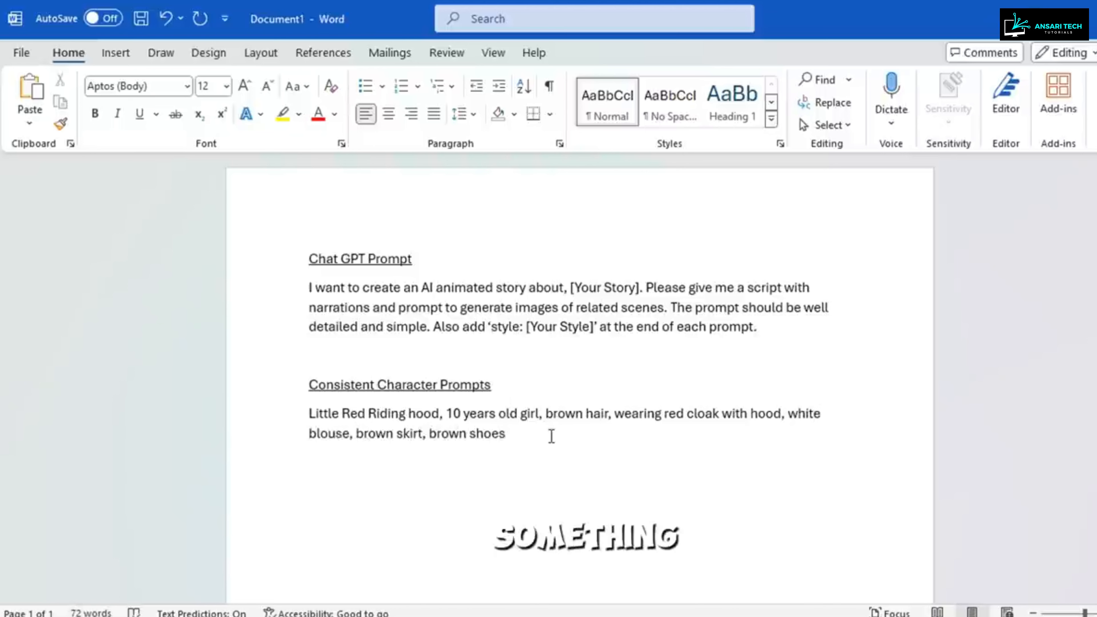
# Step: Review the Little Red Riding Hood description and the ChatGPT script from Scene 6 onward for characters needing consistent descriptions
pyautogui.write(',')
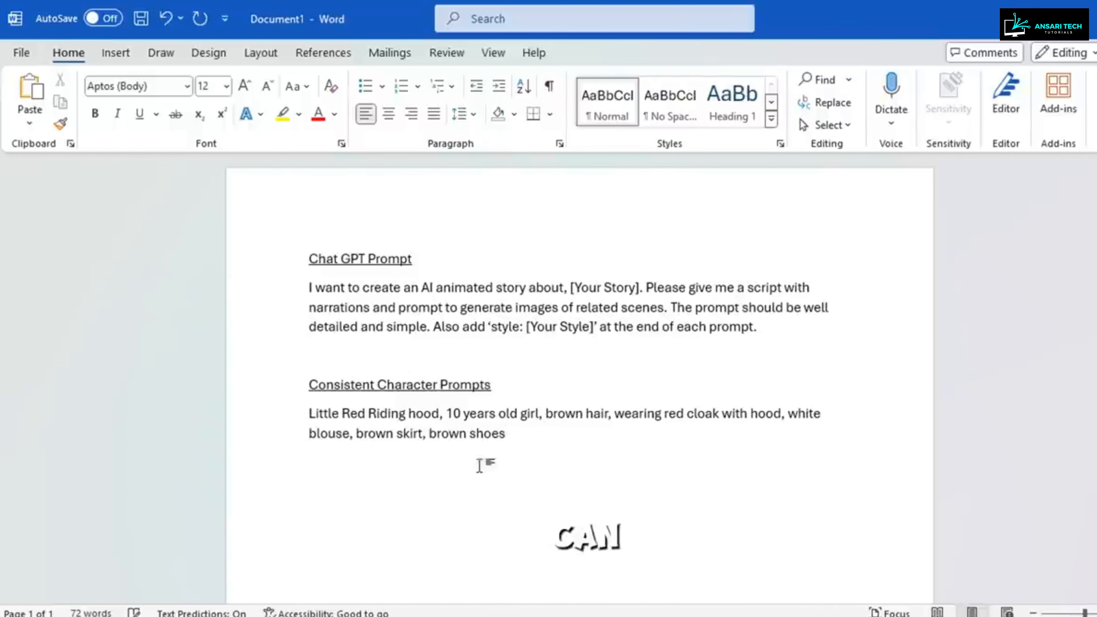
pyautogui.moveTo(520, 446); pyautogui.dragTo(309, 415)
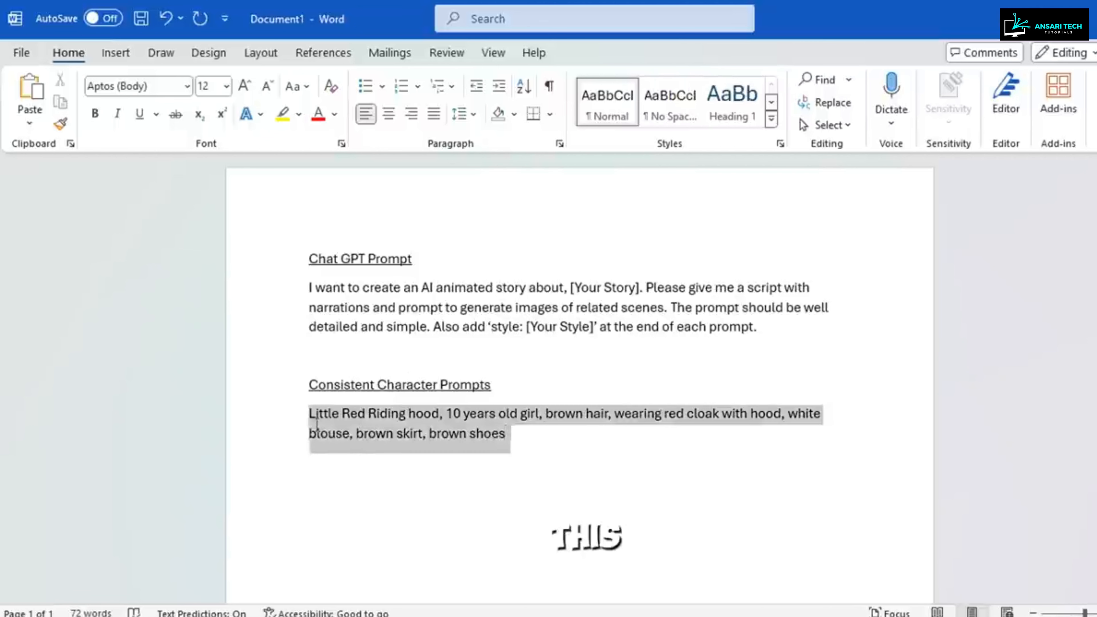
pyautogui.click(512, 497)
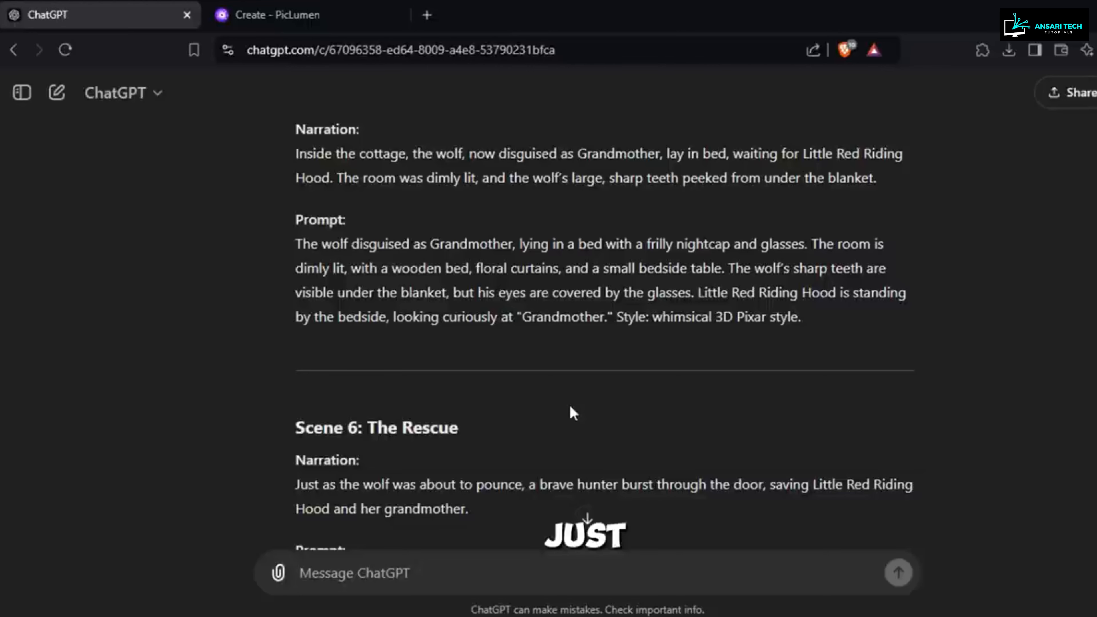
pyautogui.scroll(-4, 569, 403)
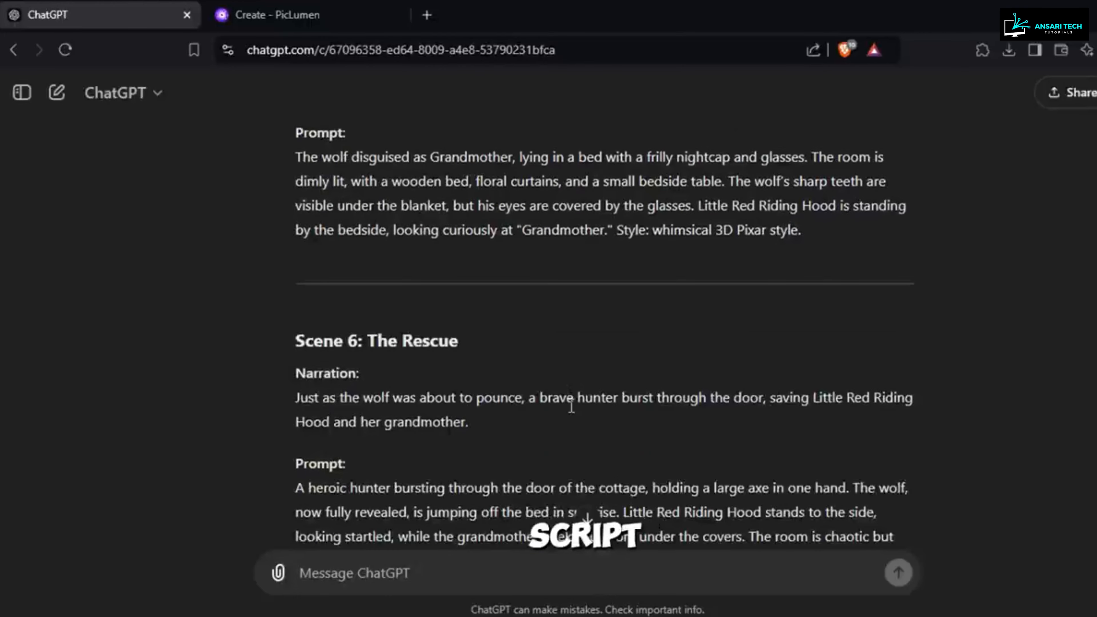
pyautogui.scroll(-2, 572, 406)
pyautogui.moveTo(348, 315); pyautogui.dragTo(358, 314)
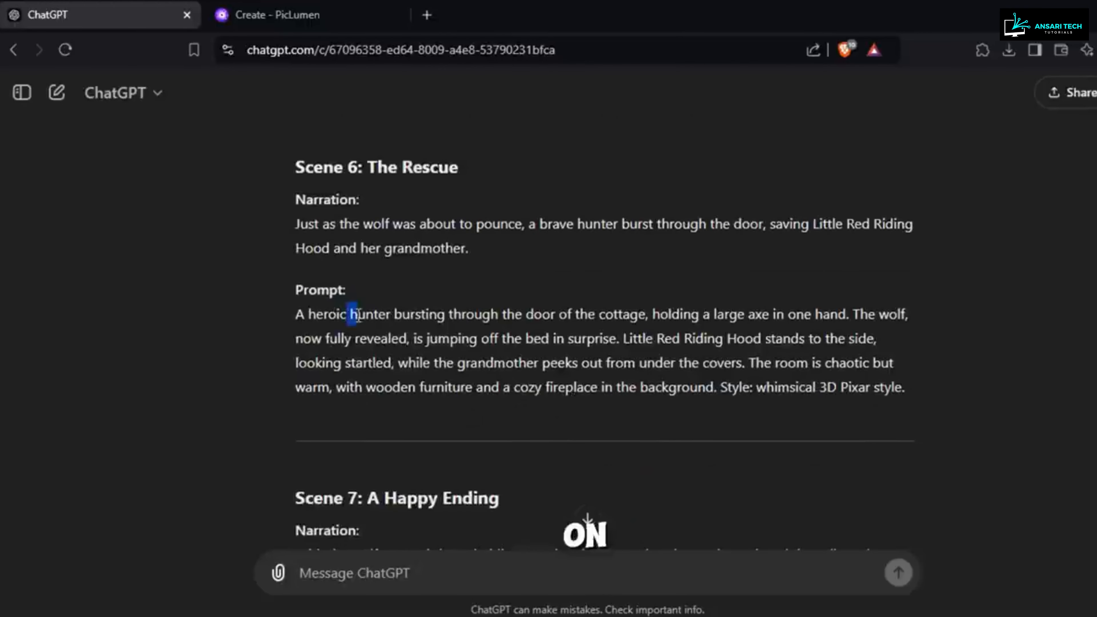
pyautogui.click(394, 315)
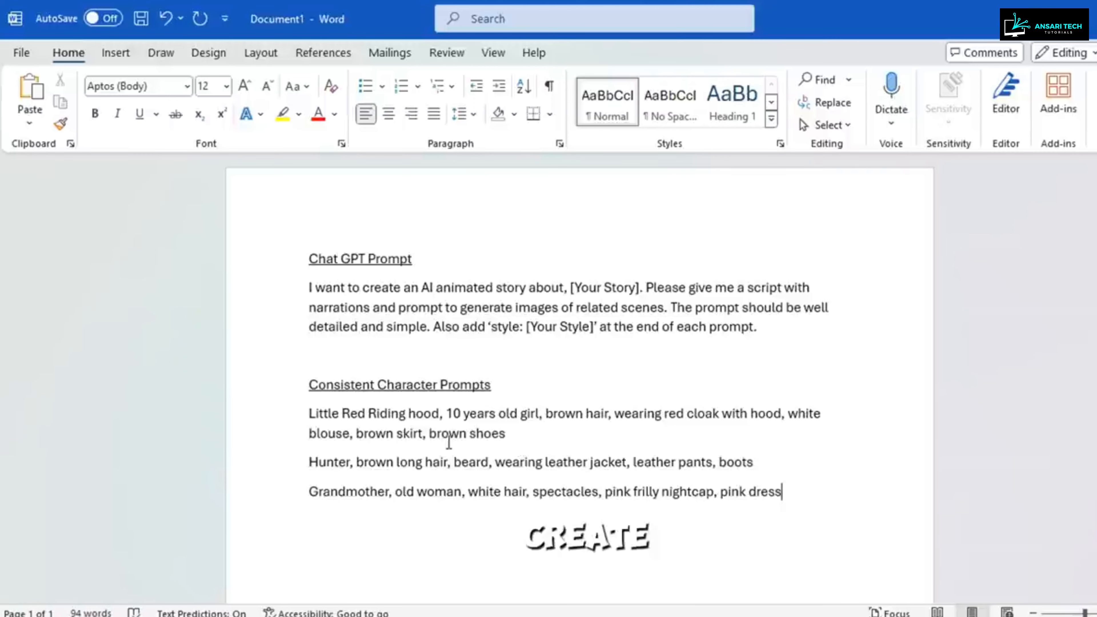
pyautogui.scroll(-2, 458, 422)
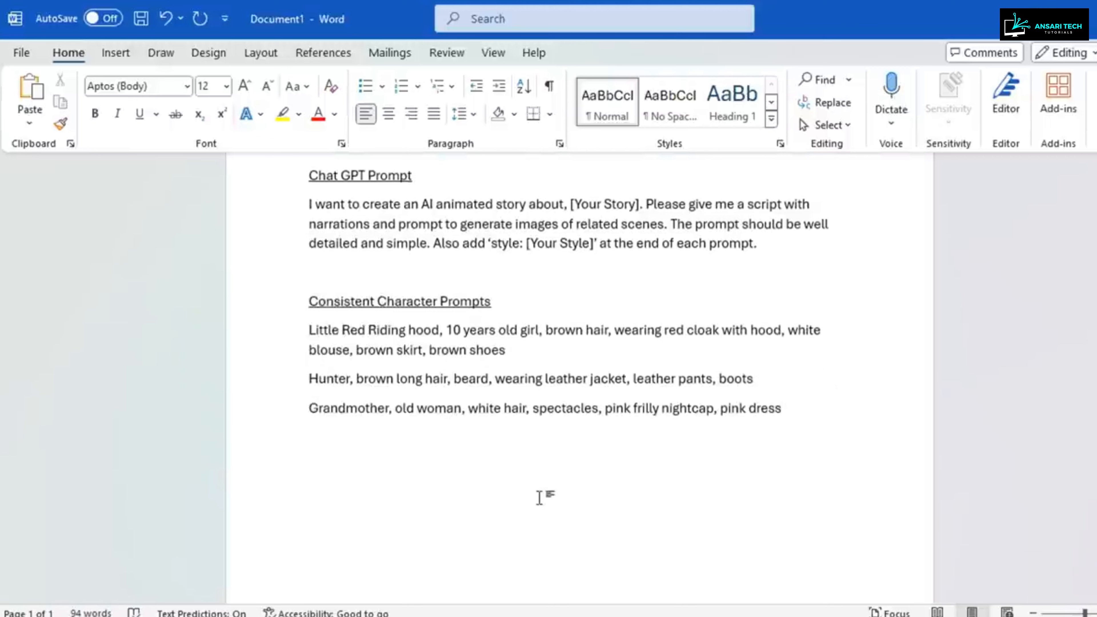
# Step: Copy the Scene 1 image prompt from ChatGPT and paste it below the character descriptions in the Word document
pyautogui.click(886, 435)
pyautogui.press('Return')
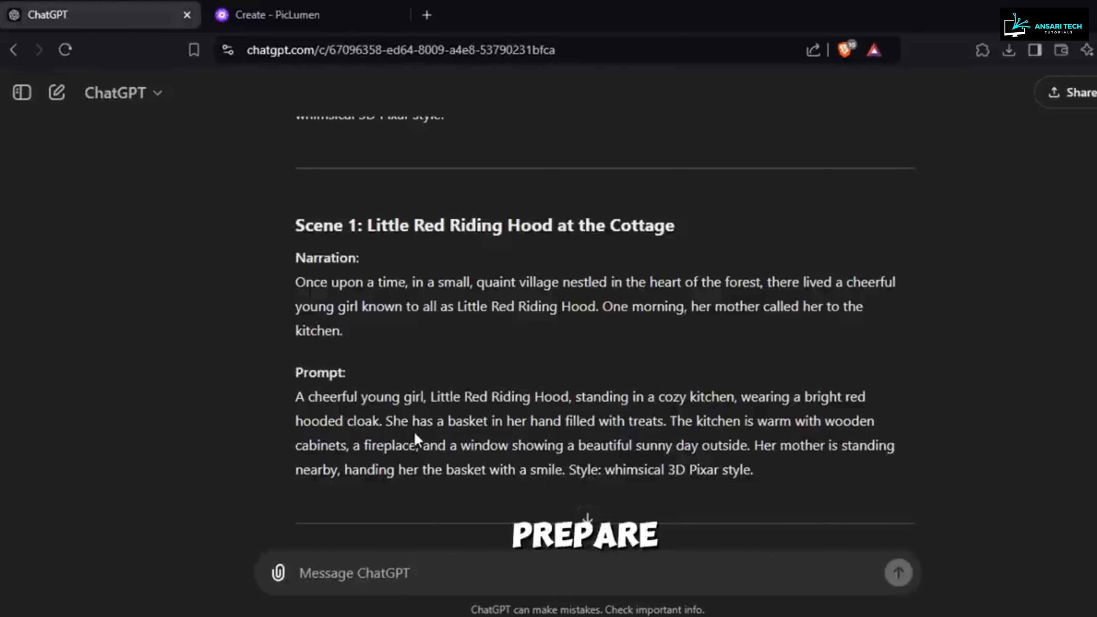
pyautogui.moveTo(768, 478); pyautogui.dragTo(288, 397)
pyautogui.rightClick(356, 407)
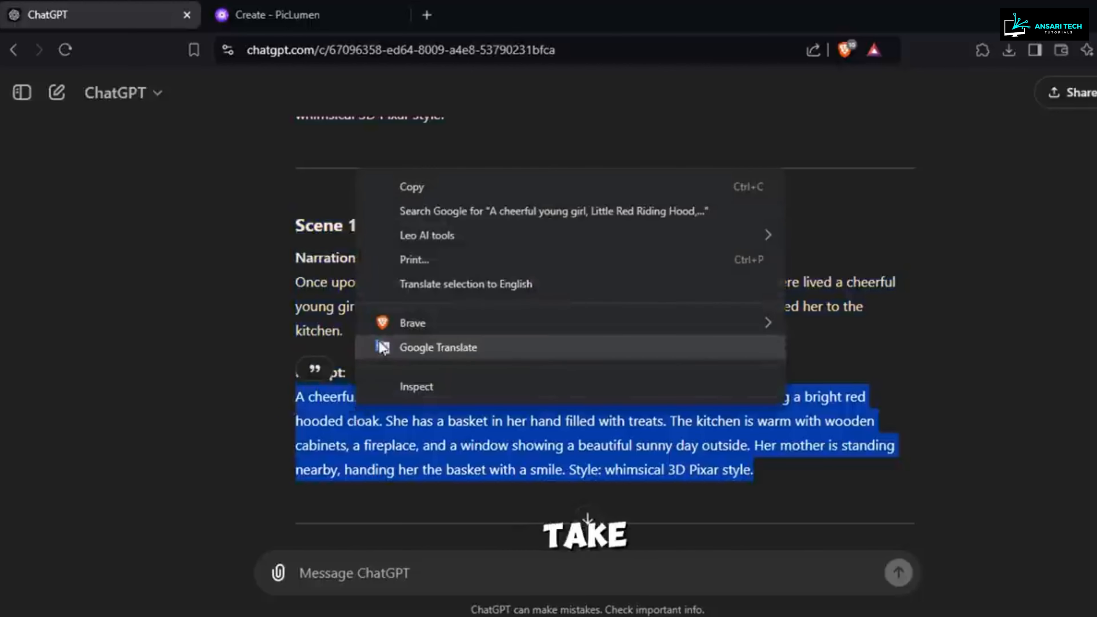
pyautogui.click(401, 193)
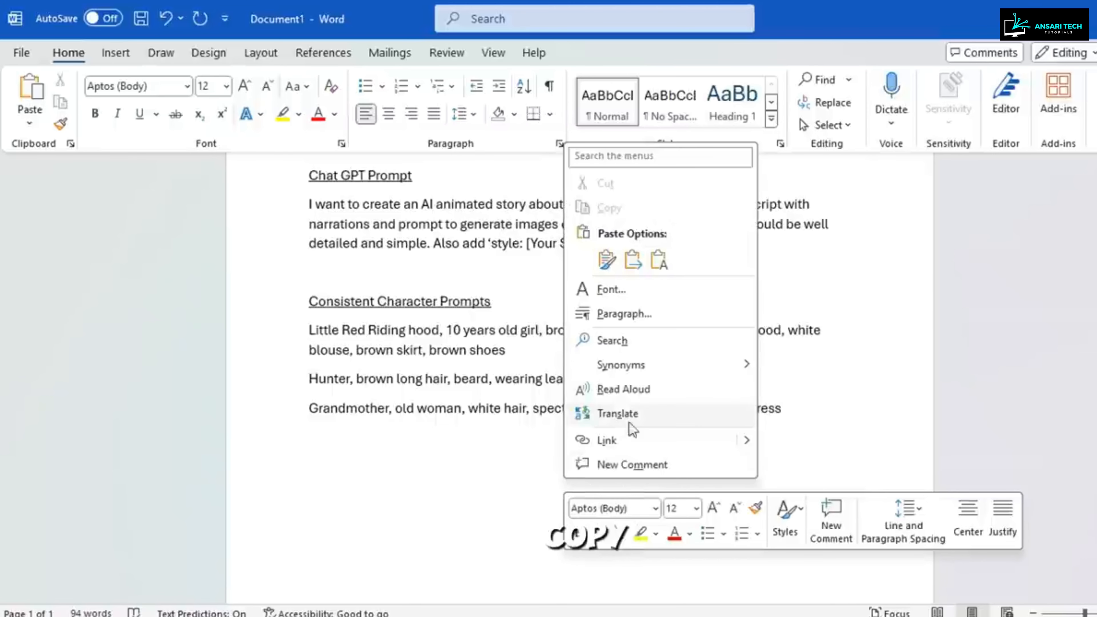
pyautogui.click(607, 260)
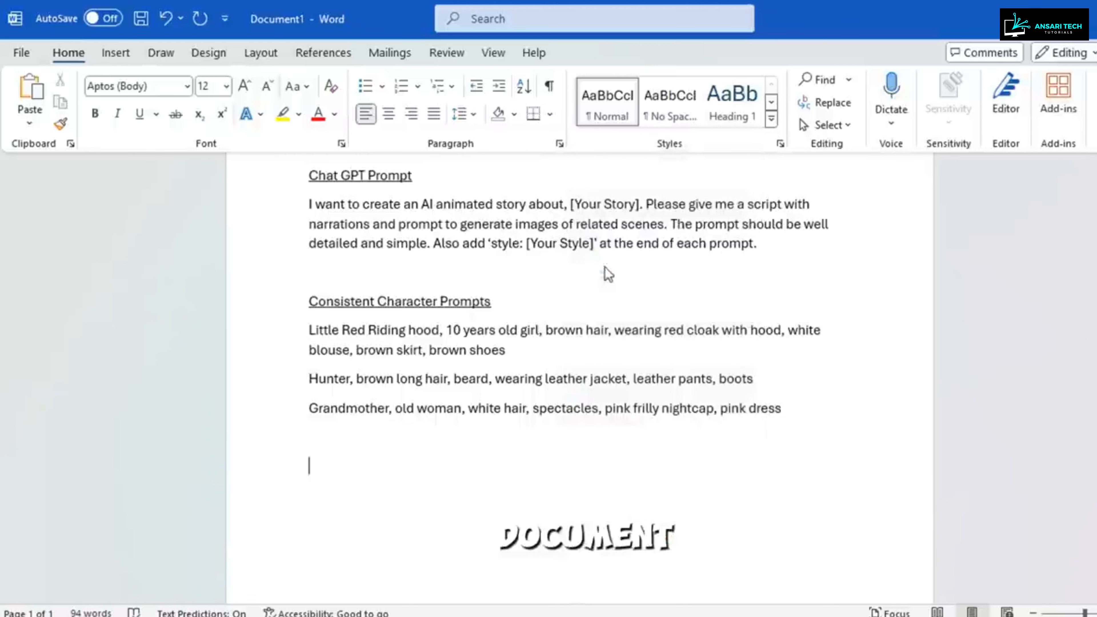
# Step: Delete "A cheerful young girl," from the start of the pasted scene prompt
pyautogui.scroll(-3, 542, 497)
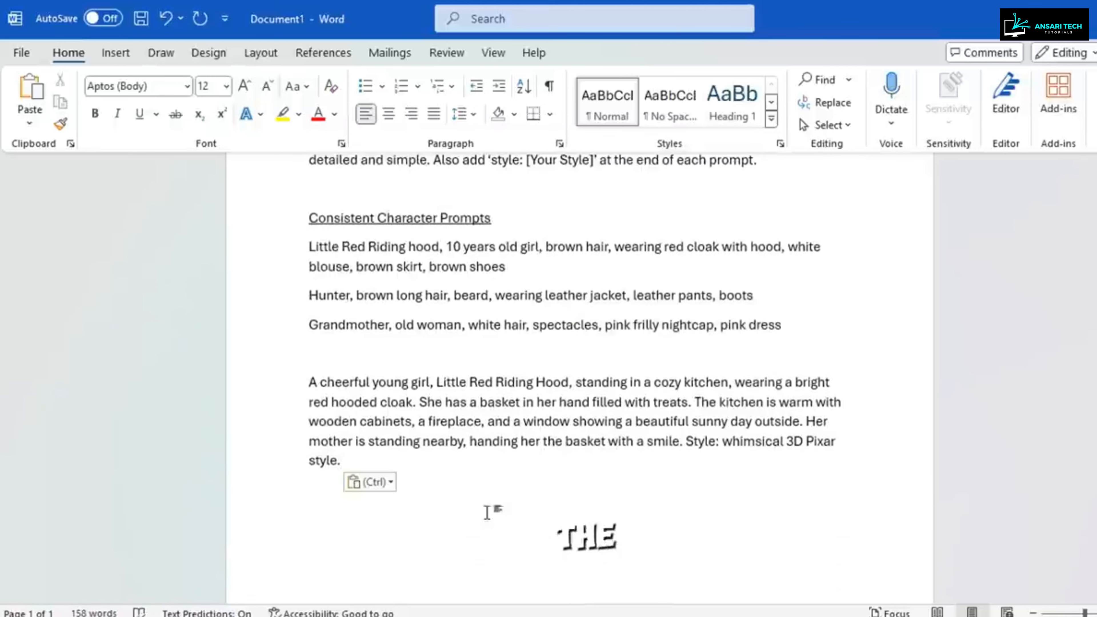
pyautogui.scroll(-2, 327, 361)
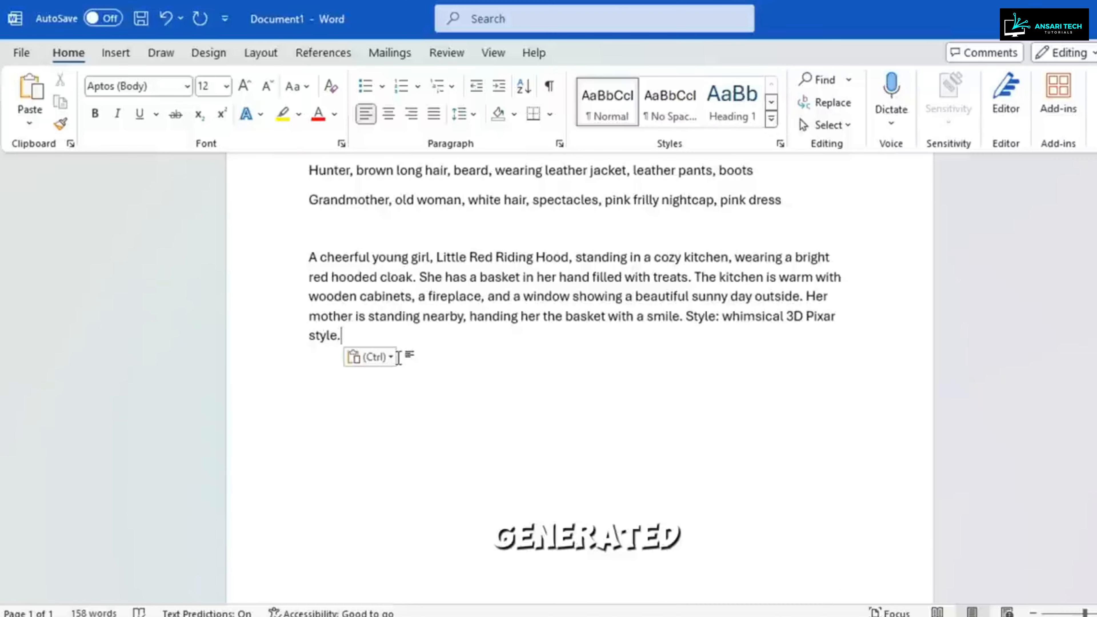
pyautogui.moveTo(399, 250); pyautogui.dragTo(314, 259)
pyautogui.press('BackSpace')
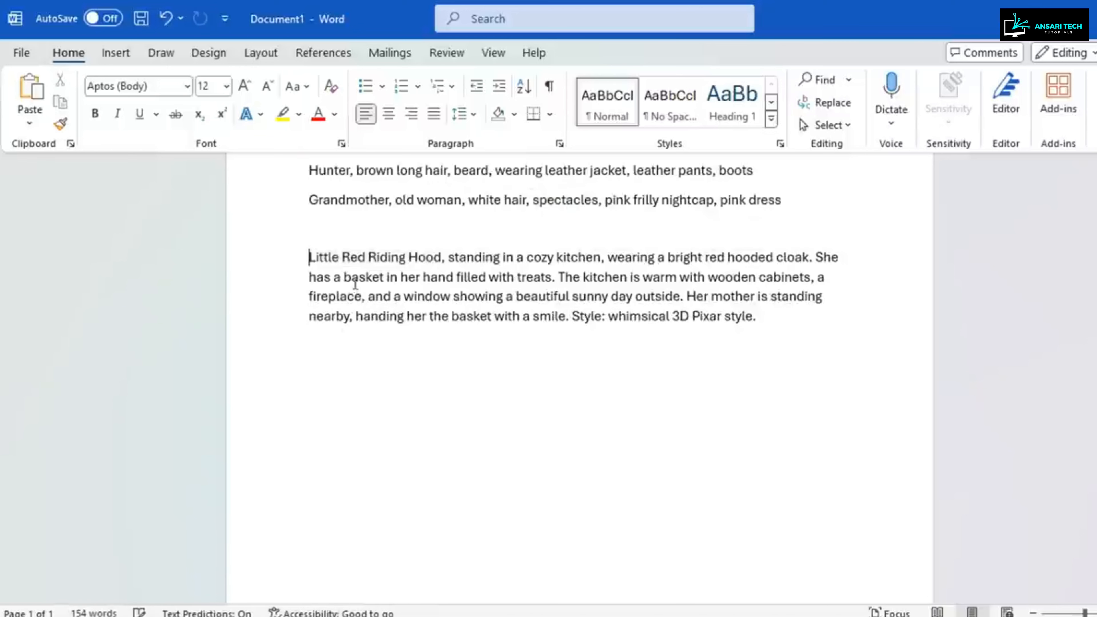
# Step: Copy the girl's description from "10 years old girl" to "brown shoes" into the scene prompt after "Little Red Riding Hood," and follow it with a comma
pyautogui.scroll(2, 447, 269)
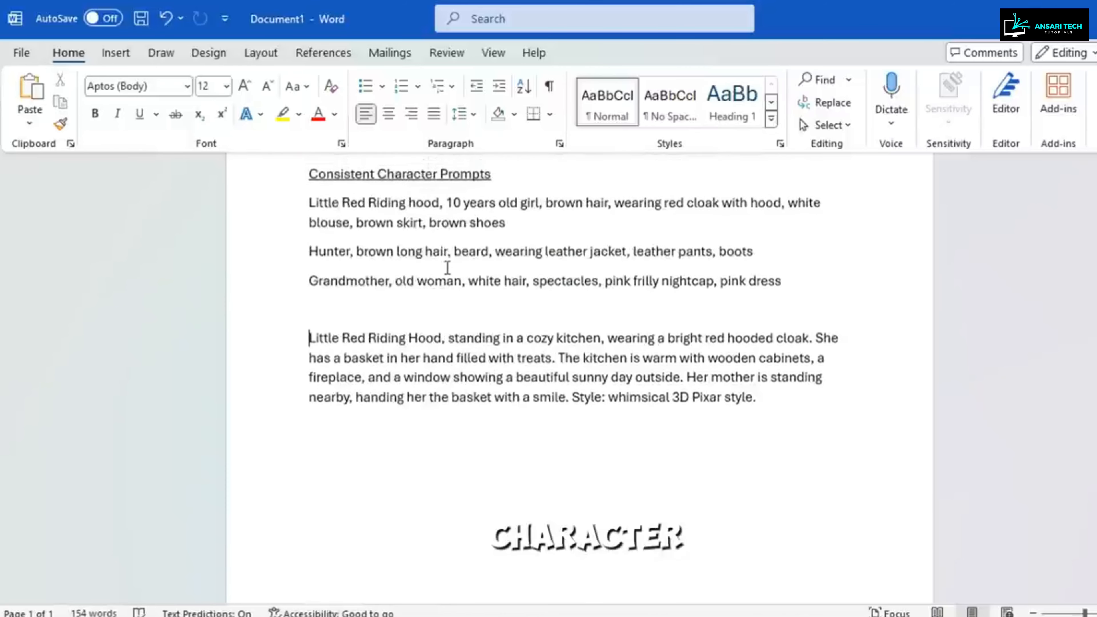
pyautogui.moveTo(522, 221); pyautogui.dragTo(452, 209)
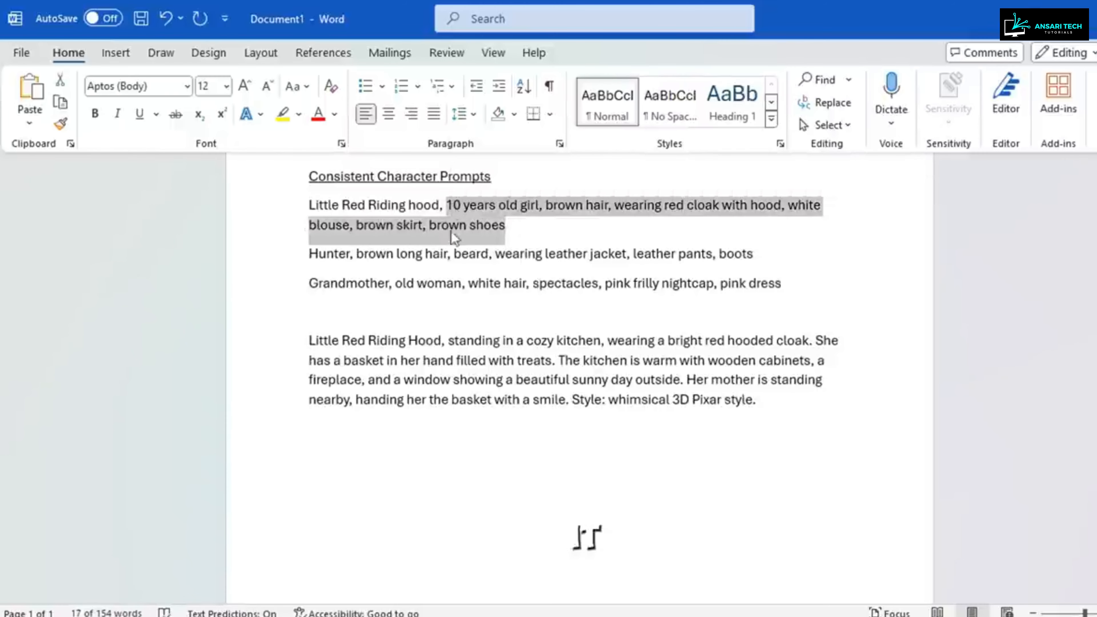
pyautogui.click(447, 349)
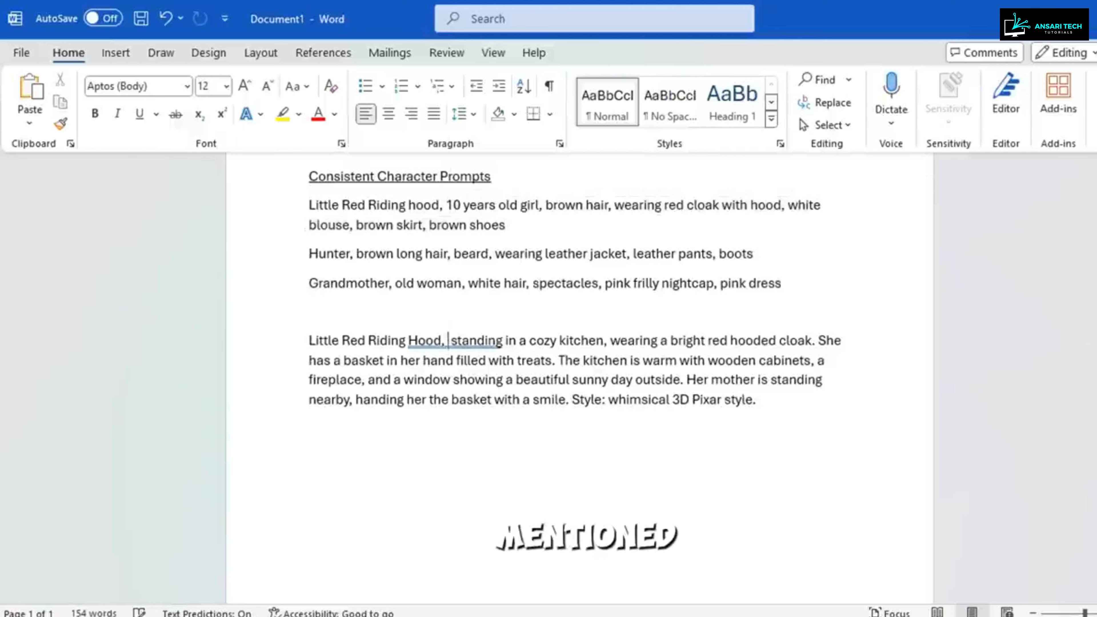
pyautogui.hotkey('ctrl', 'v')
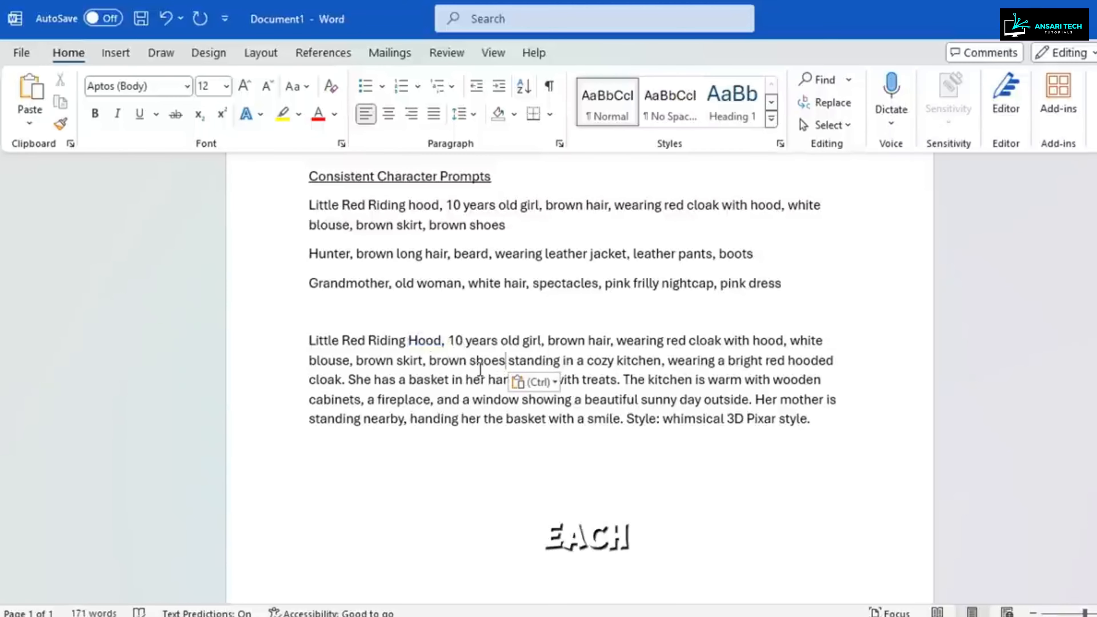
pyautogui.write(',')
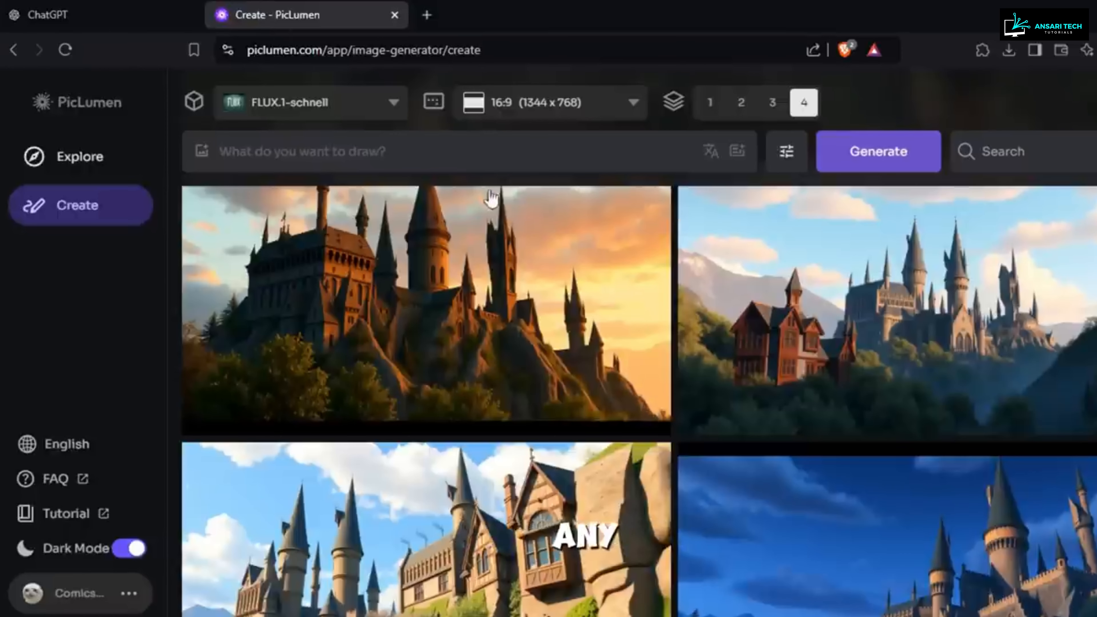
# Step: In PicLumen, select the FLUX.1-schnell model and generate four images from the edited Little Red Riding Hood kitchen prompt
pyautogui.click(388, 108)
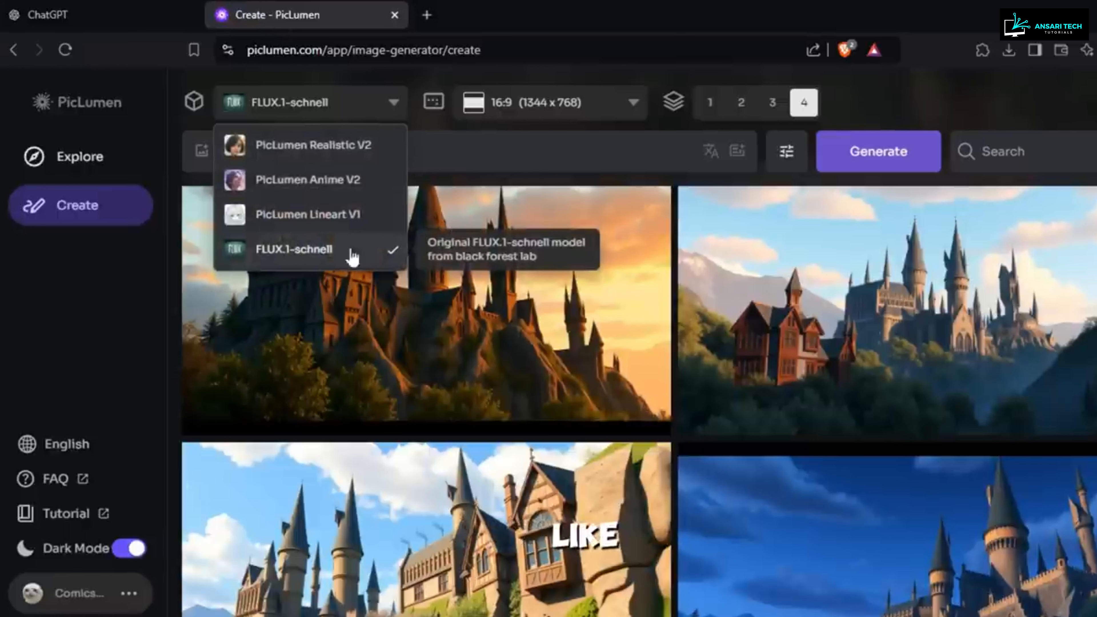
pyautogui.click(297, 250)
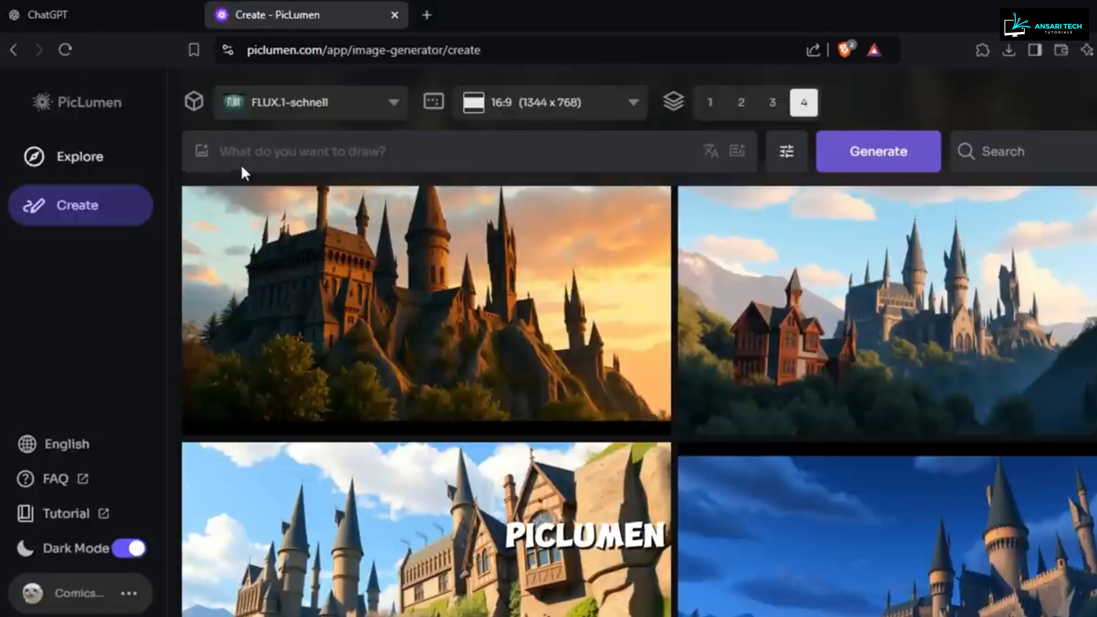
pyautogui.click(397, 145)
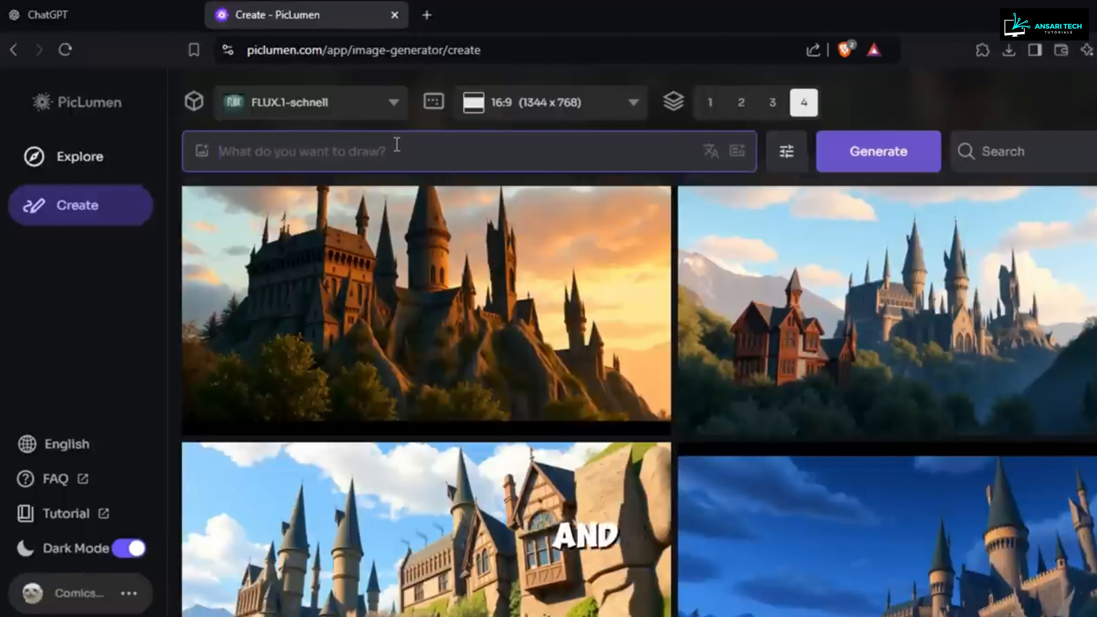
pyautogui.rightClick(397, 146)
pyautogui.click(451, 422)
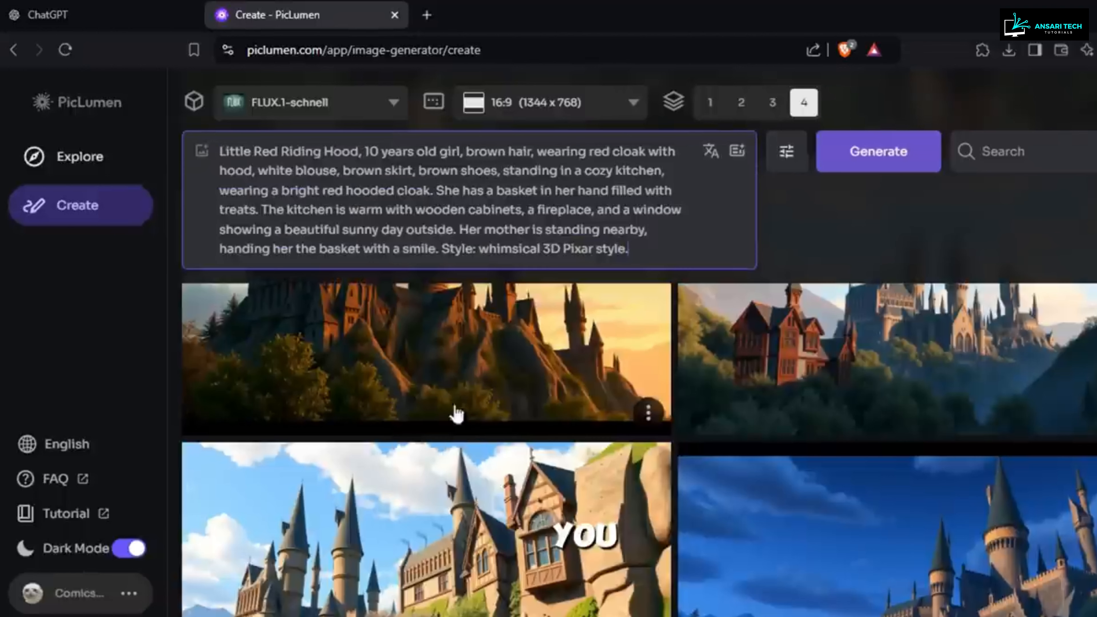
pyautogui.click(900, 173)
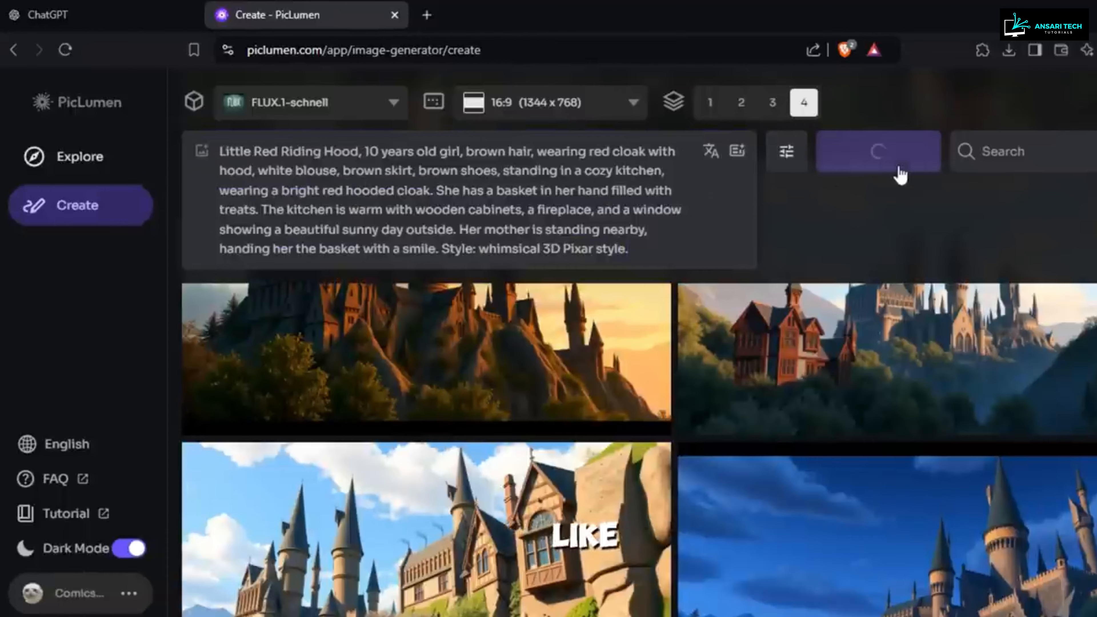
# Step: Examine the generated kitchen images, enlarging the one of the girl with her bespectacled mother to check the characters
pyautogui.scroll(-3, 843, 497)
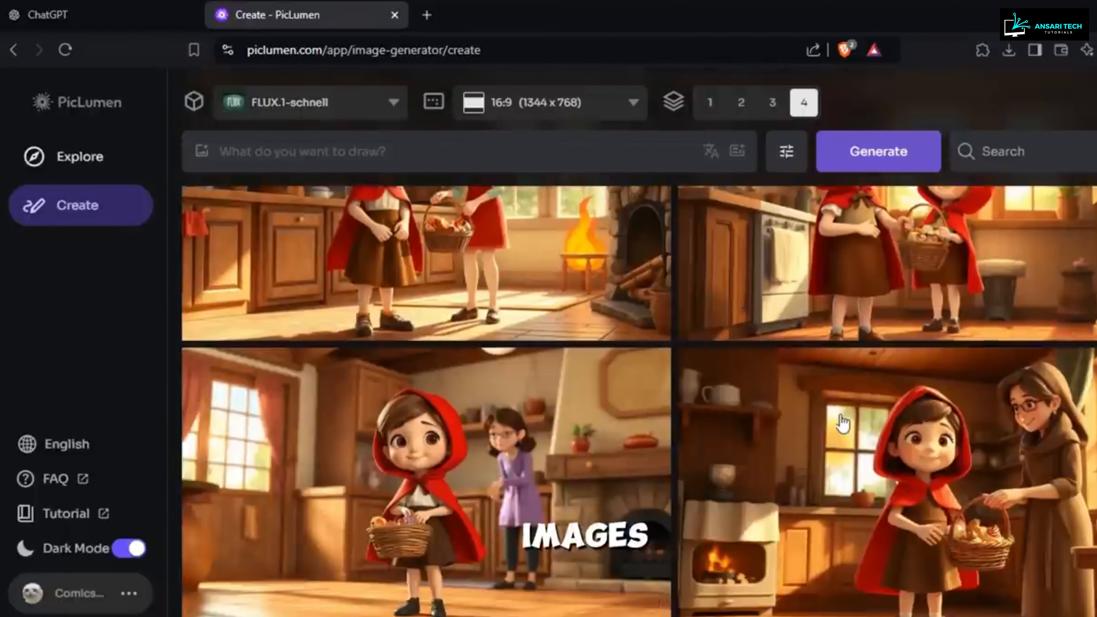
pyautogui.scroll(-1, 844, 424)
pyautogui.scroll(1, 844, 424)
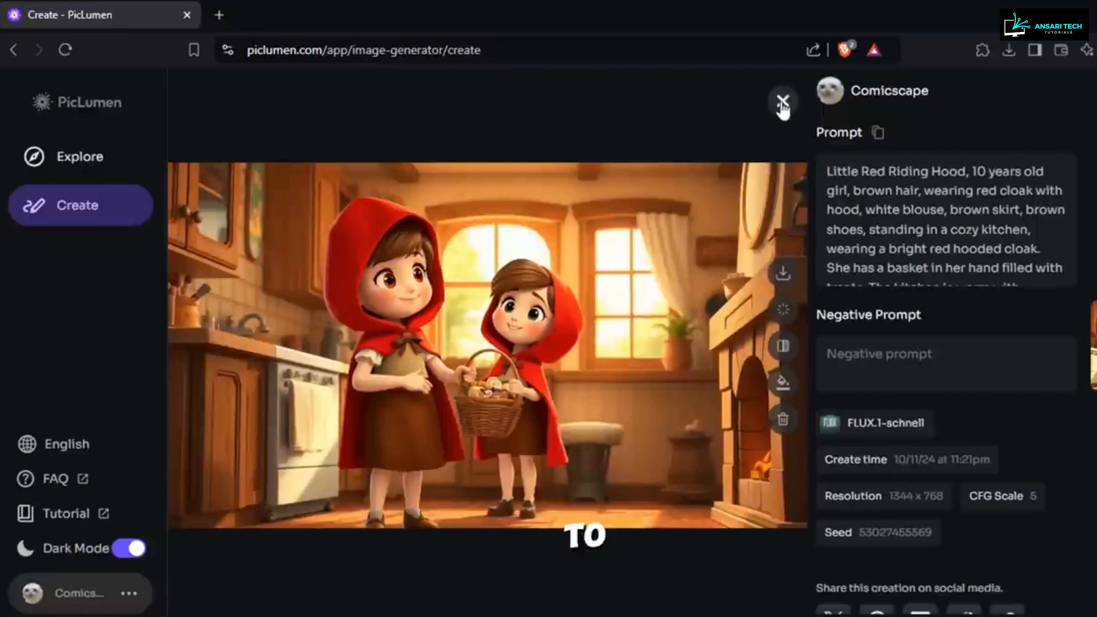
pyautogui.click(782, 103)
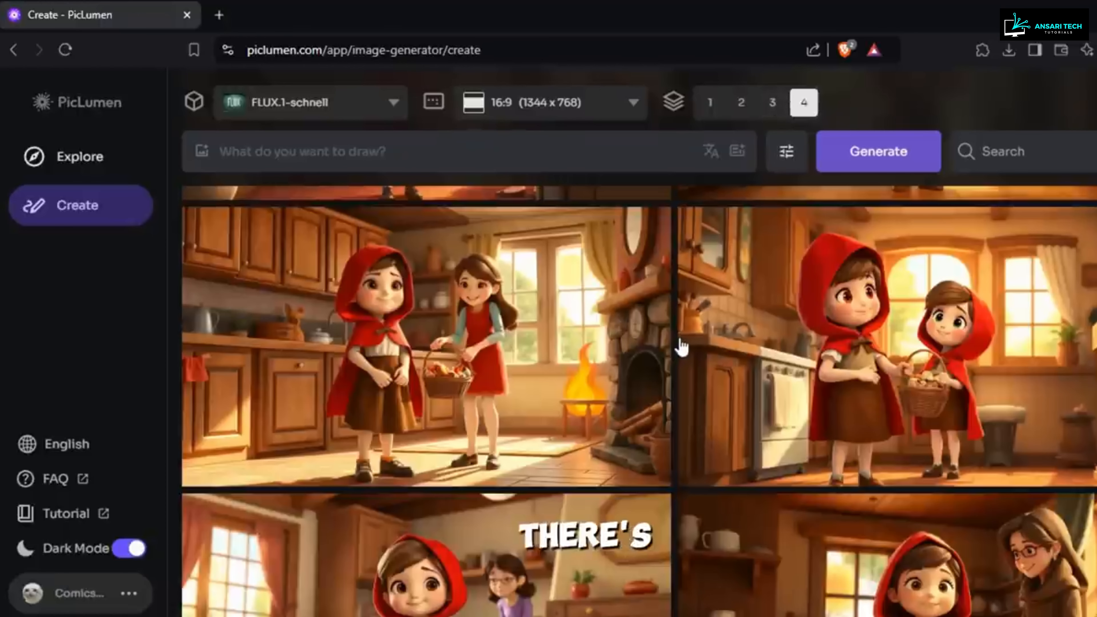
pyautogui.scroll(-2, 679, 346)
pyautogui.click(806, 438)
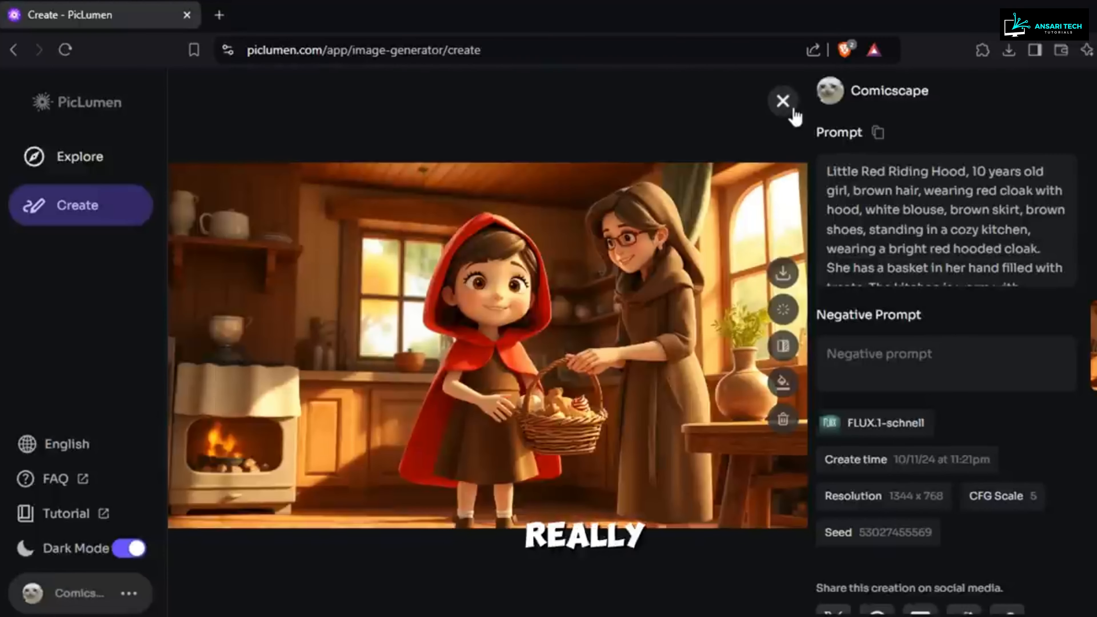
# Step: Enlarge a forest path image and compare the forest images with the kitchen images for consistent character and basket details
pyautogui.scroll(-2, 872, 207)
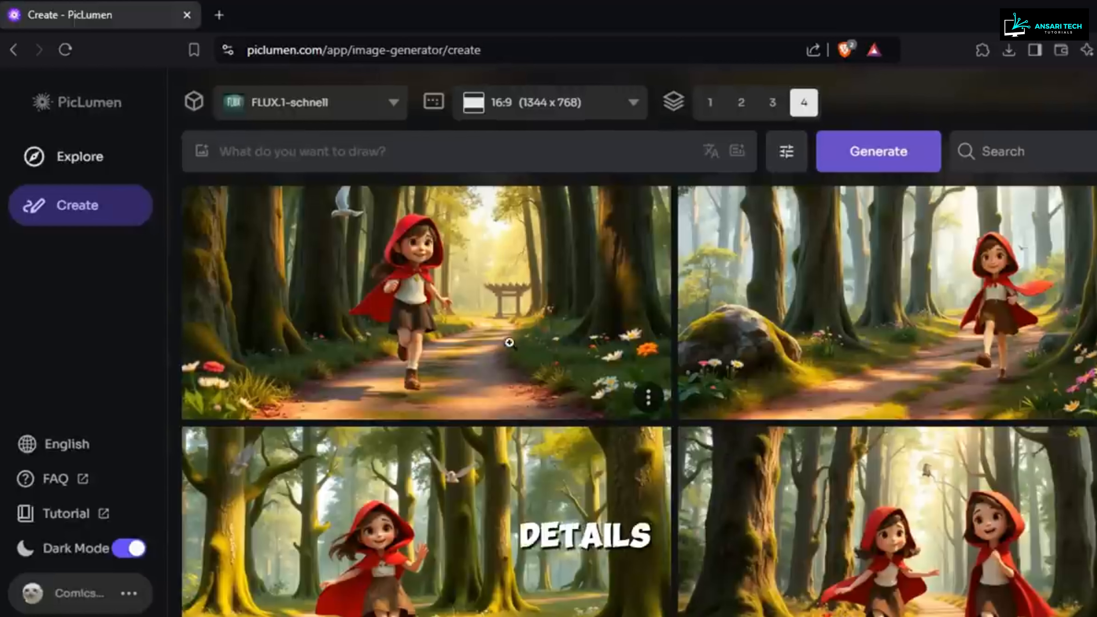
pyautogui.click(509, 342)
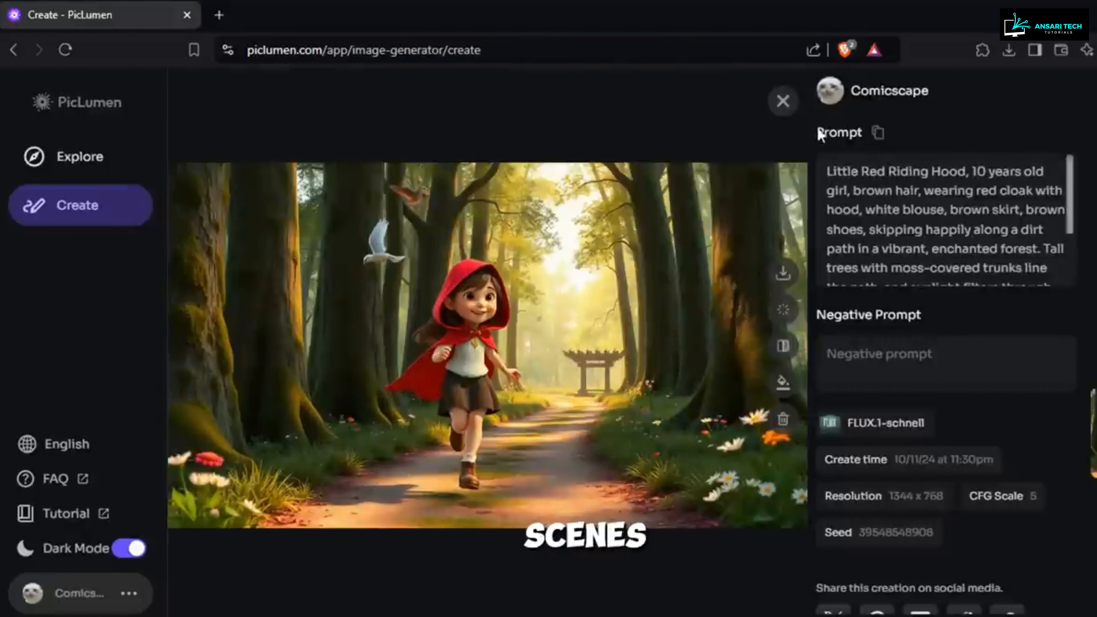
pyautogui.click(782, 102)
pyautogui.scroll(-2, 717, 376)
pyautogui.scroll(-6, 719, 375)
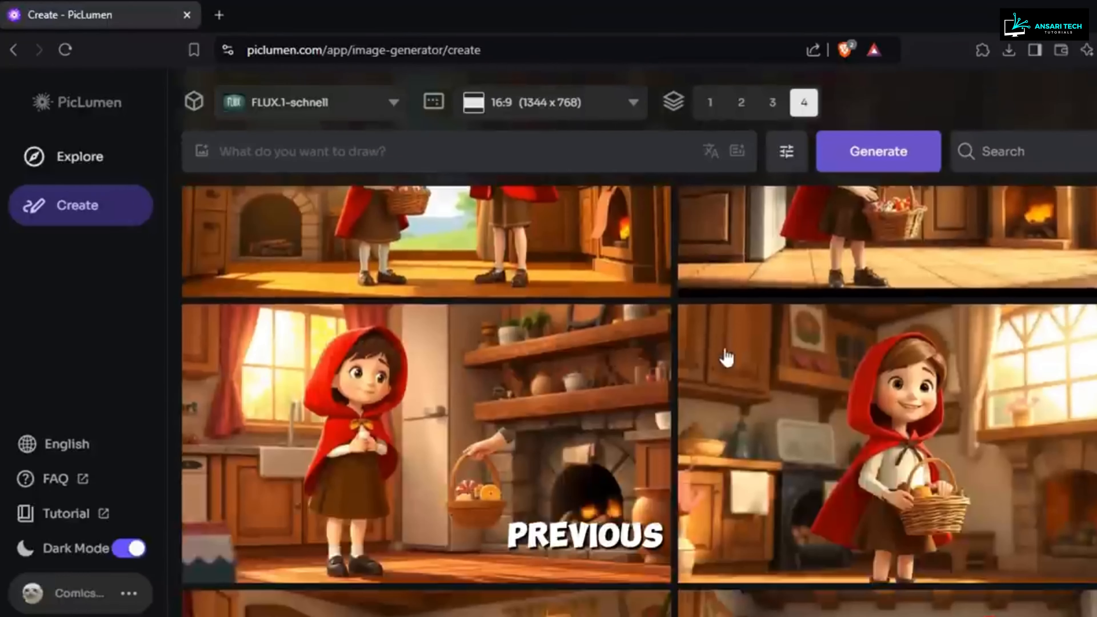
pyautogui.scroll(2, 725, 359)
pyautogui.scroll(-1, 567, 374)
pyautogui.scroll(-5, 568, 374)
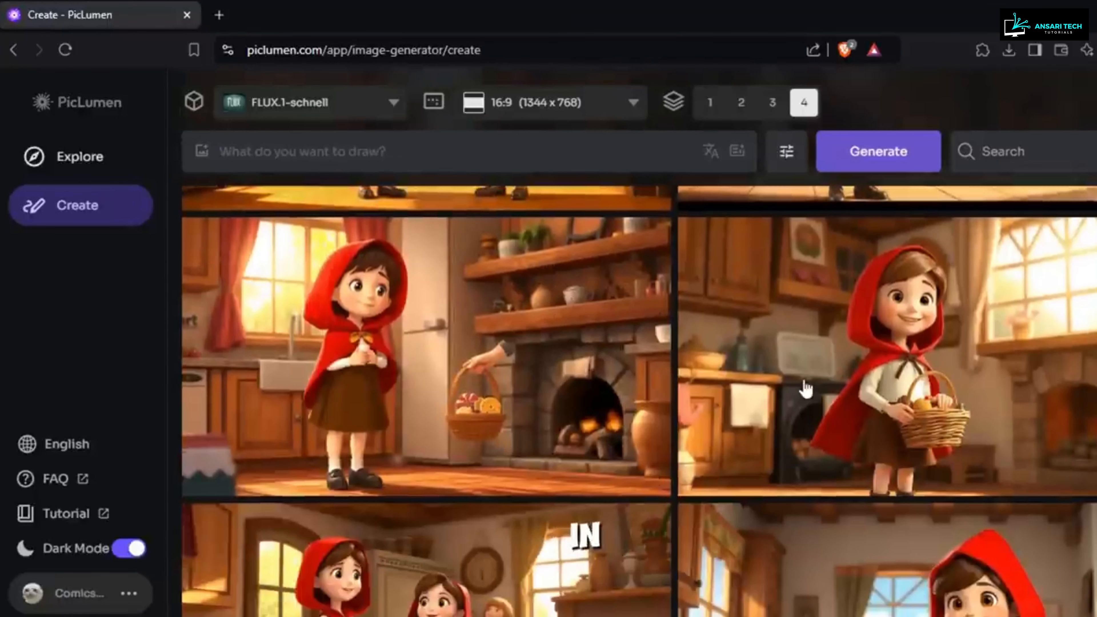
pyautogui.scroll(8, 795, 389)
pyautogui.scroll(10, 795, 385)
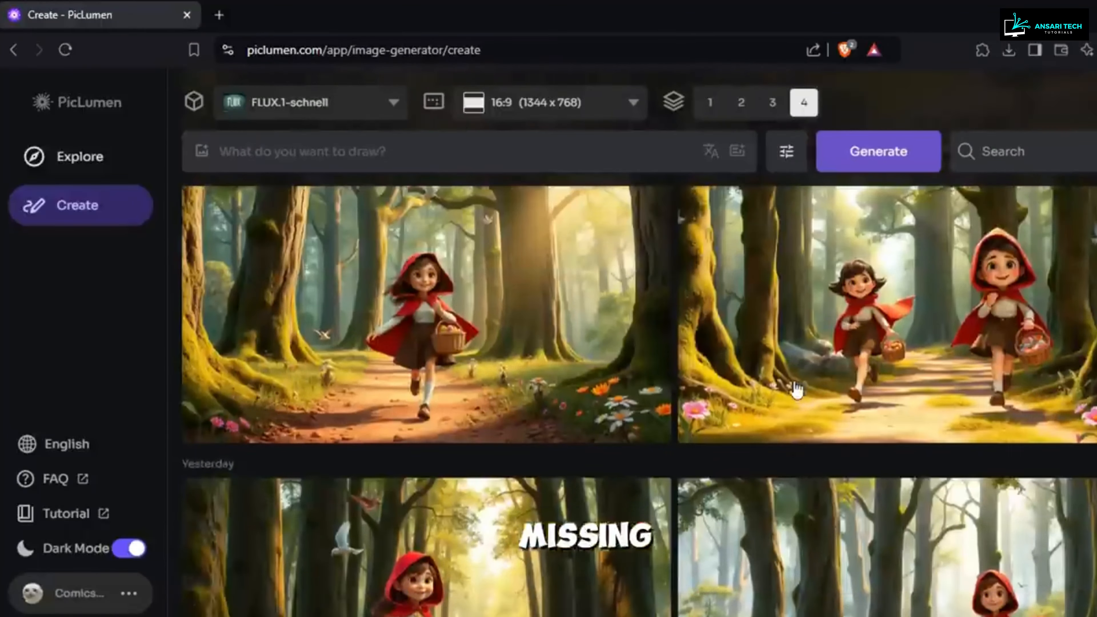
# Step: View the forest image of the girl carrying a basket of treats at full size, then return to its details
pyautogui.scroll(-3, 793, 378)
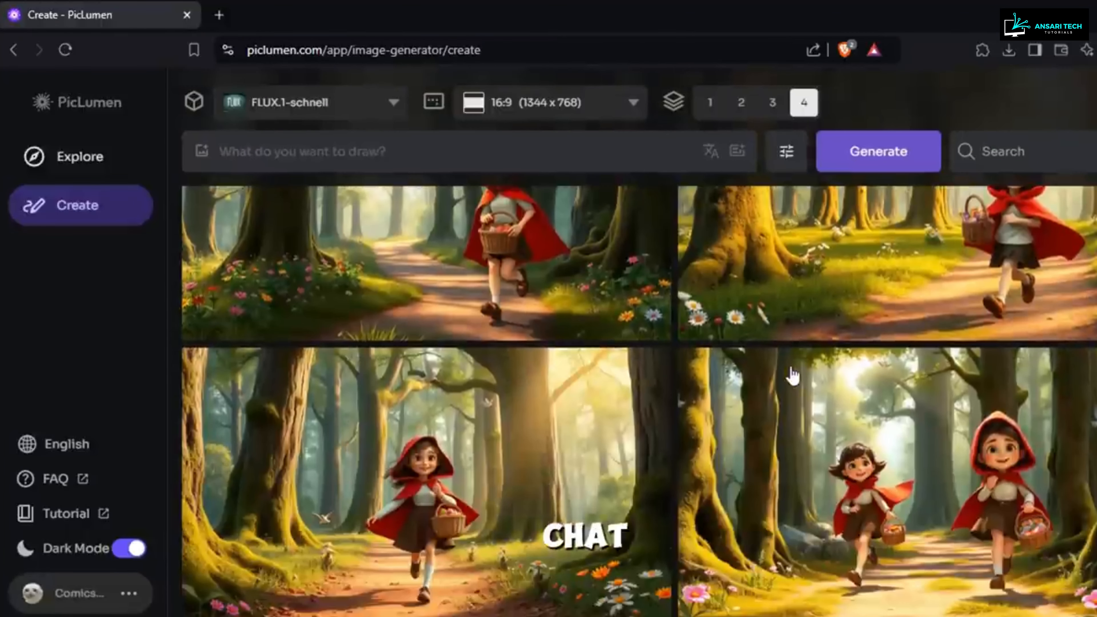
pyautogui.click(469, 502)
pyautogui.click(518, 396)
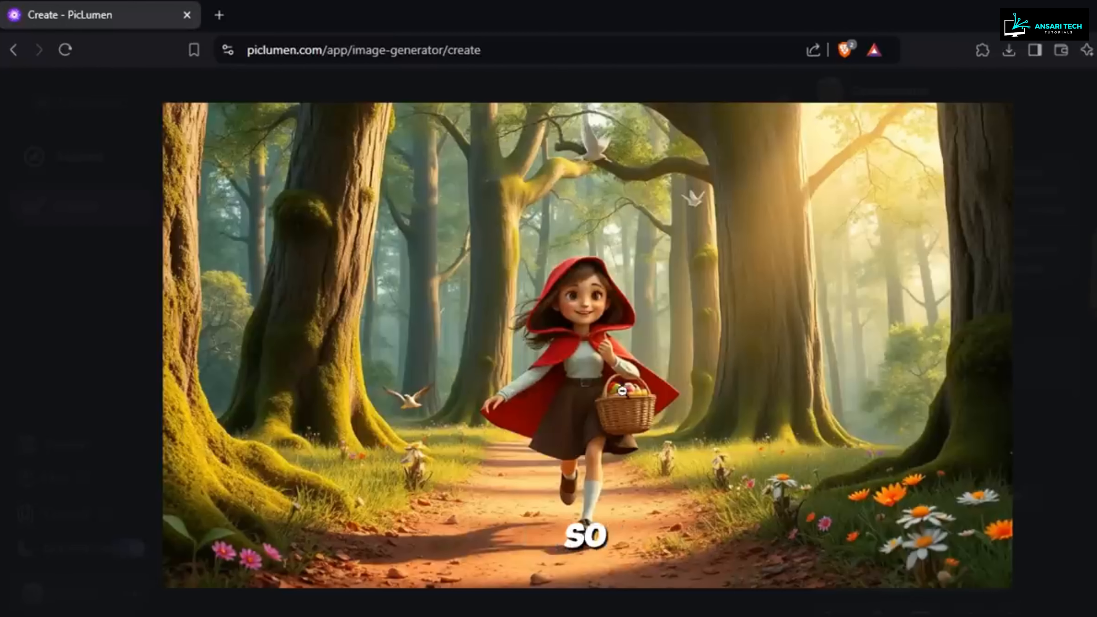
pyautogui.click(611, 384)
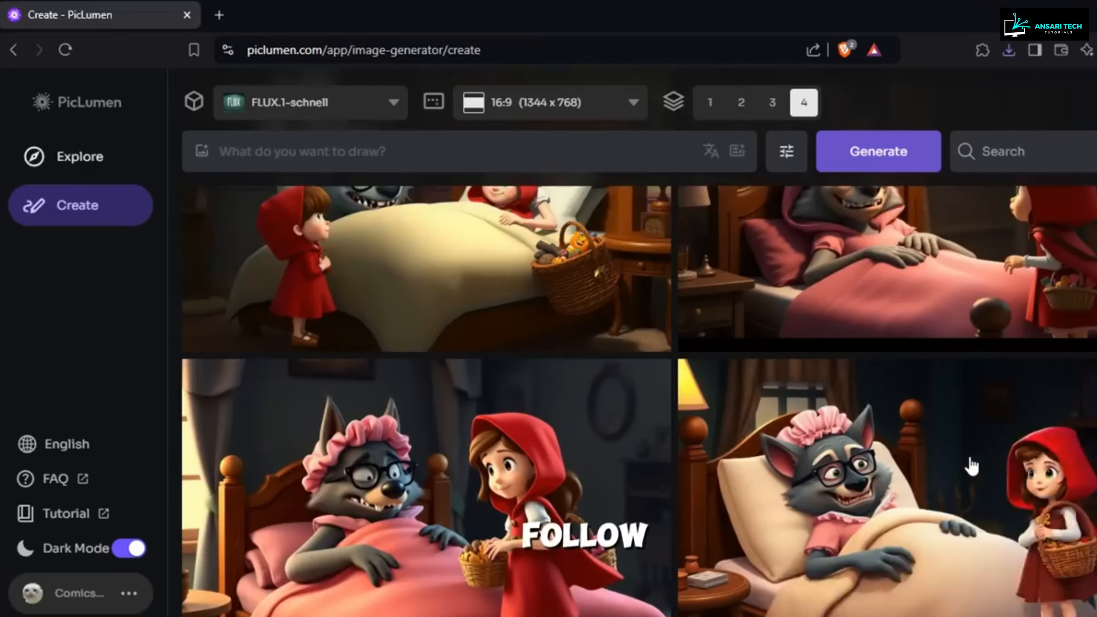
# Step: Look over the generated story scene images in PicLumen and open New folder (61) holding the saved ones
pyautogui.scroll(15, 969, 467)
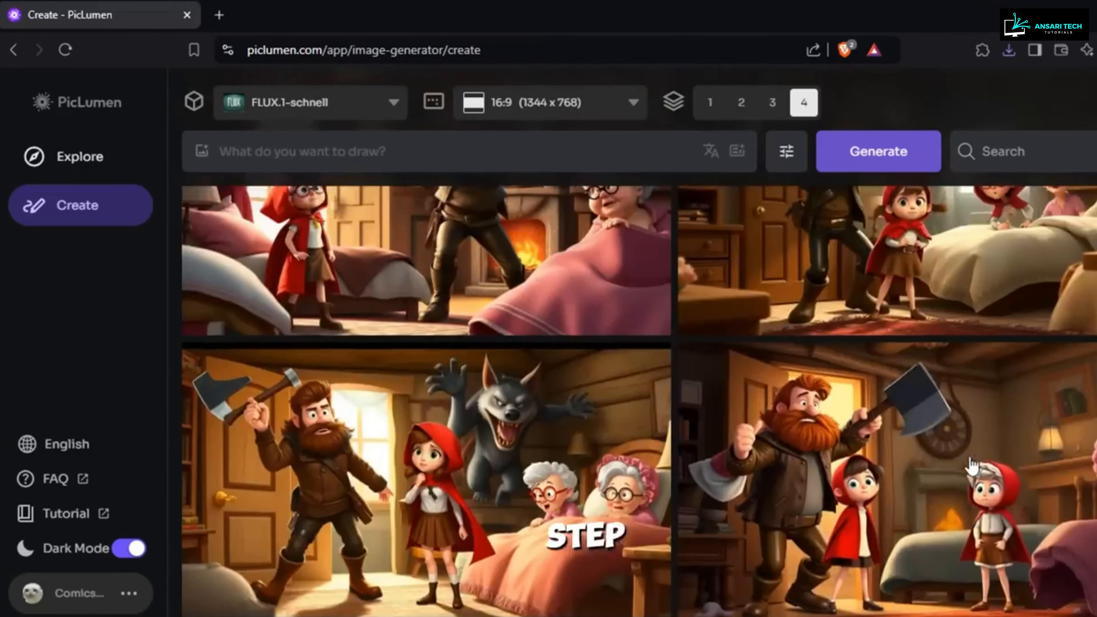
pyautogui.scroll(15, 970, 472)
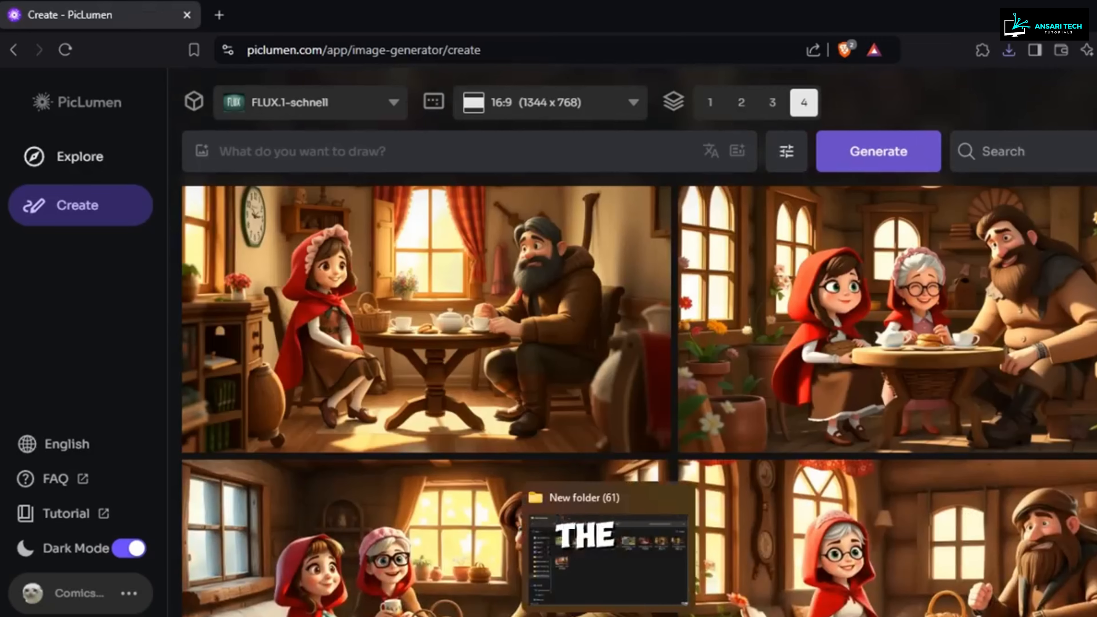
pyautogui.click(609, 614)
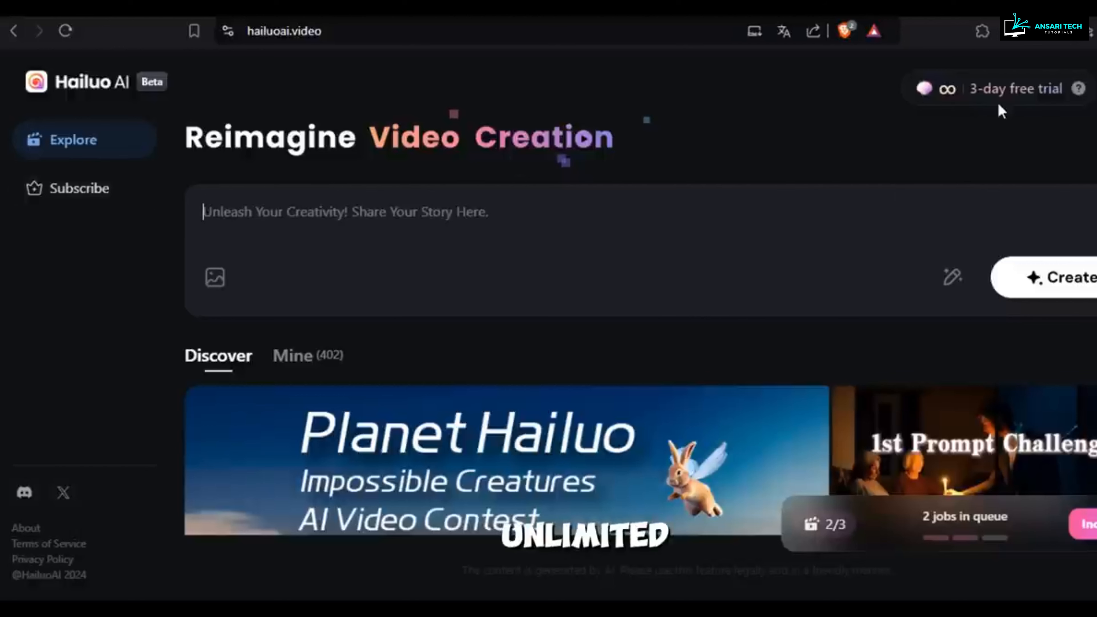
# Step: In Hailuo AI, review the itemized bills for the obtained daily bonus credits and the credits consumed by video generation
pyautogui.click(1080, 89)
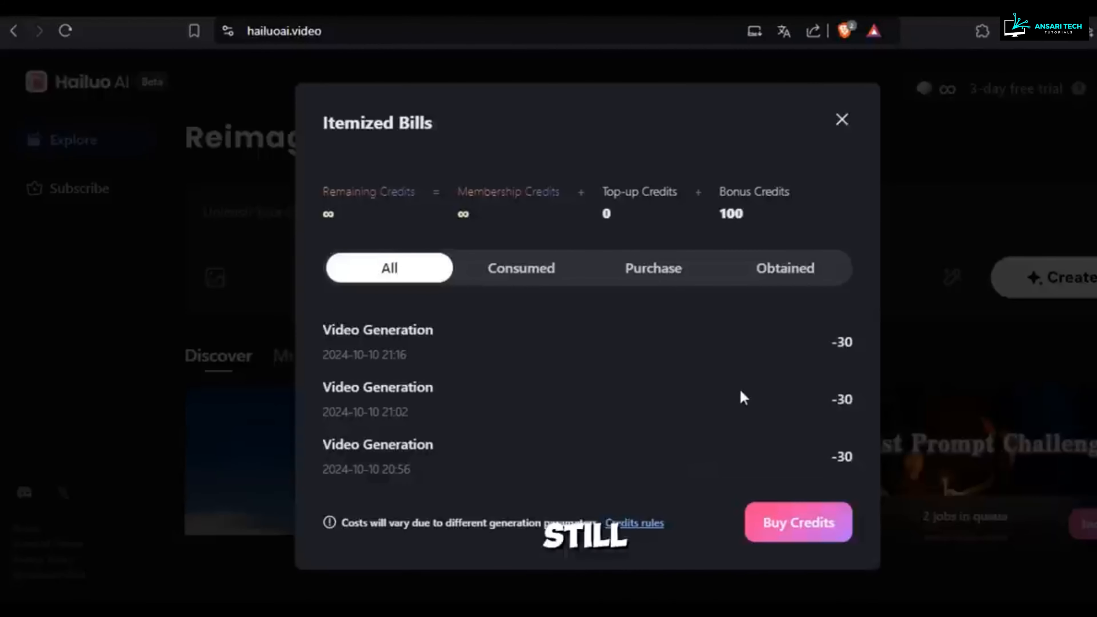
pyautogui.click(753, 274)
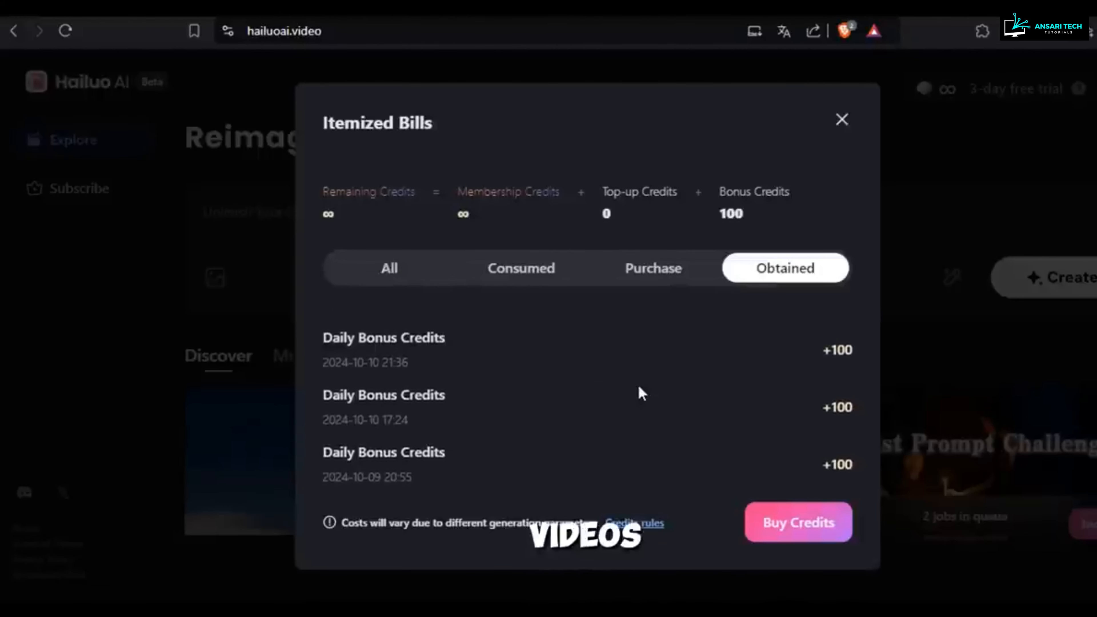
pyautogui.moveTo(823, 346); pyautogui.dragTo(859, 356)
pyautogui.click(844, 384)
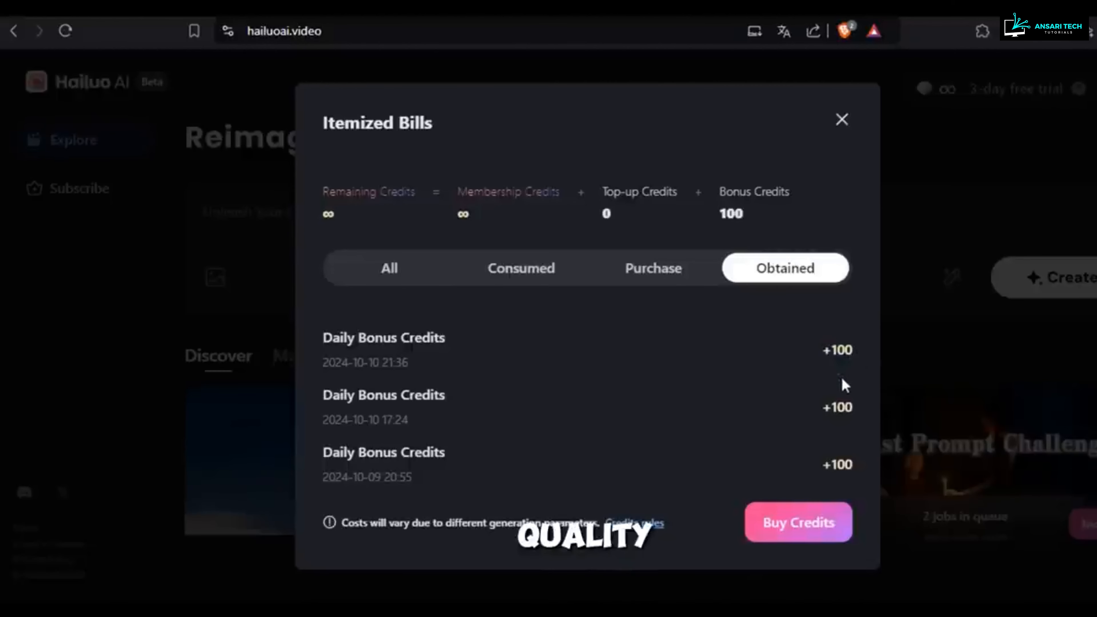
pyautogui.moveTo(853, 347); pyautogui.dragTo(827, 356)
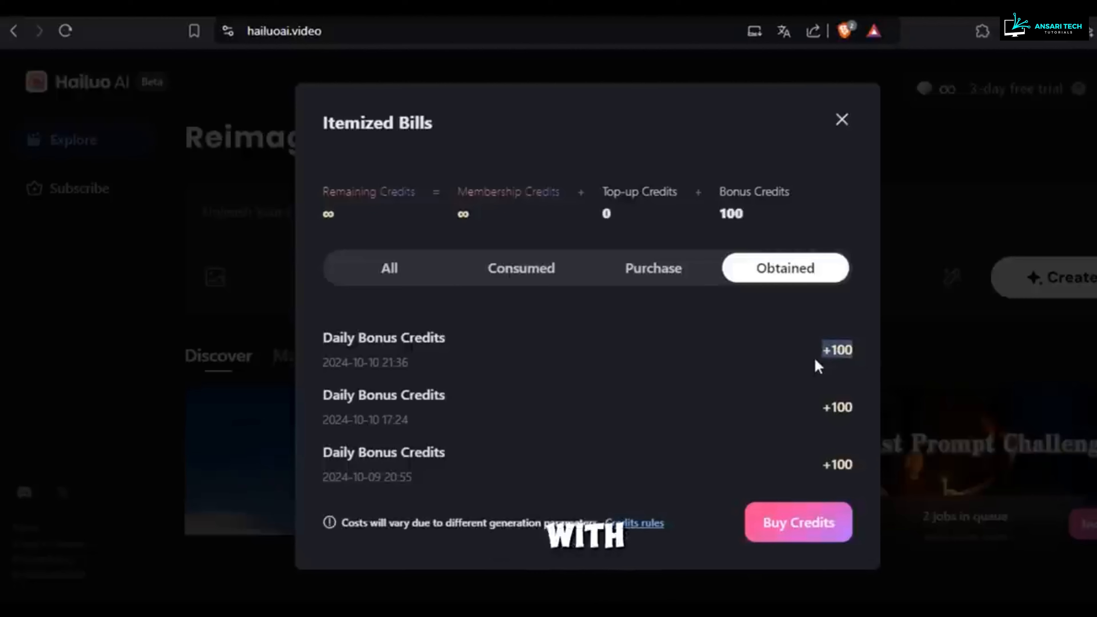
pyautogui.click(818, 365)
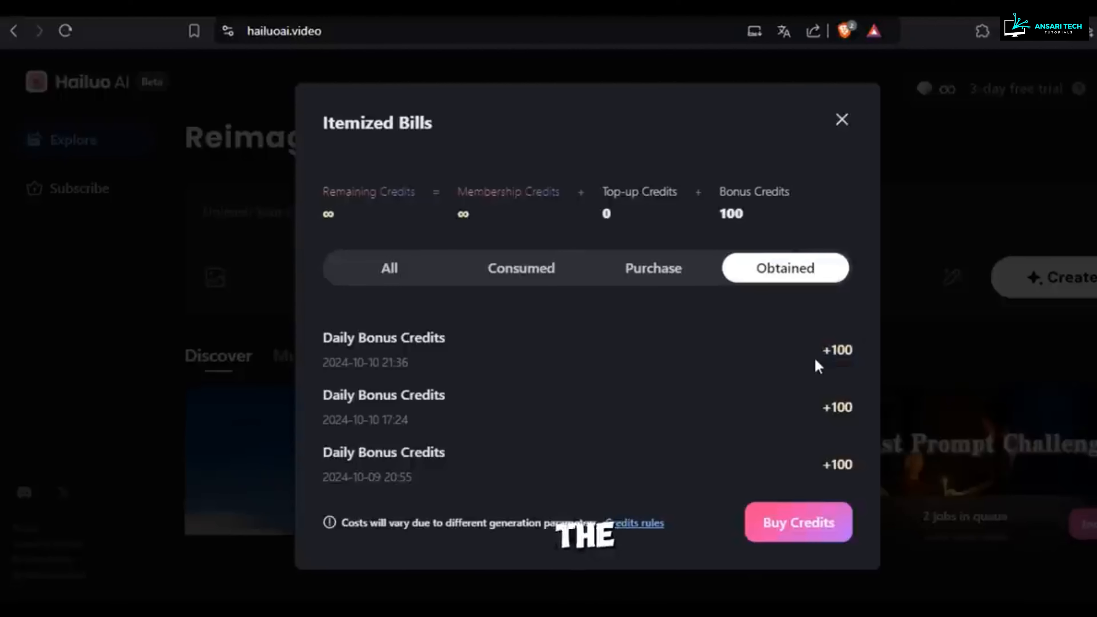
pyautogui.click(522, 283)
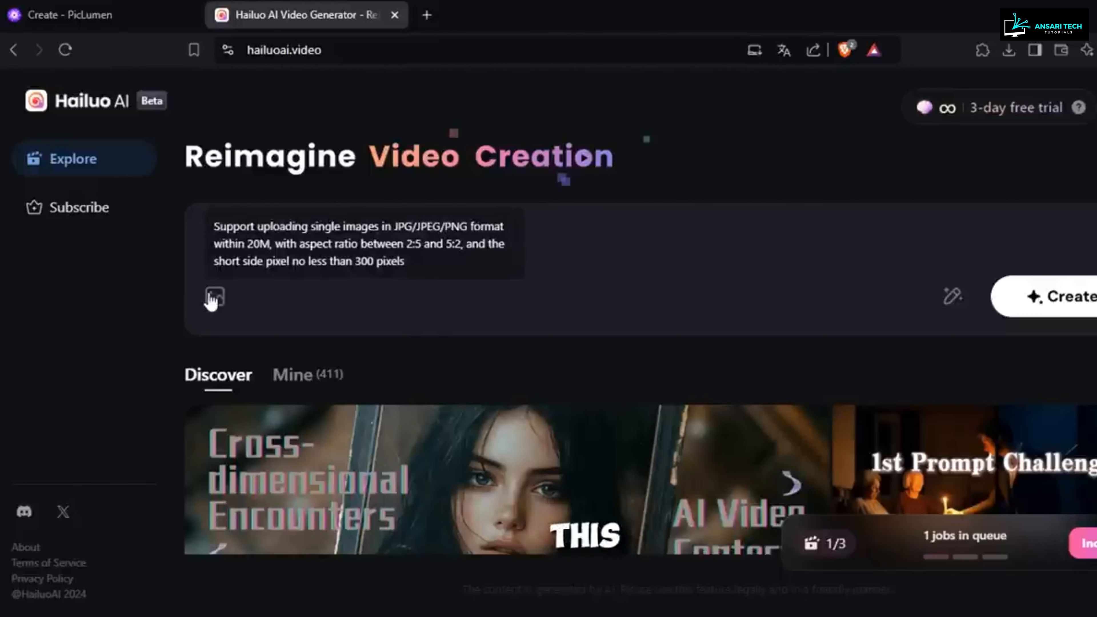
# Step: Upload the village image named 1 from New folder (61) as the source image for the video
pyautogui.click(213, 298)
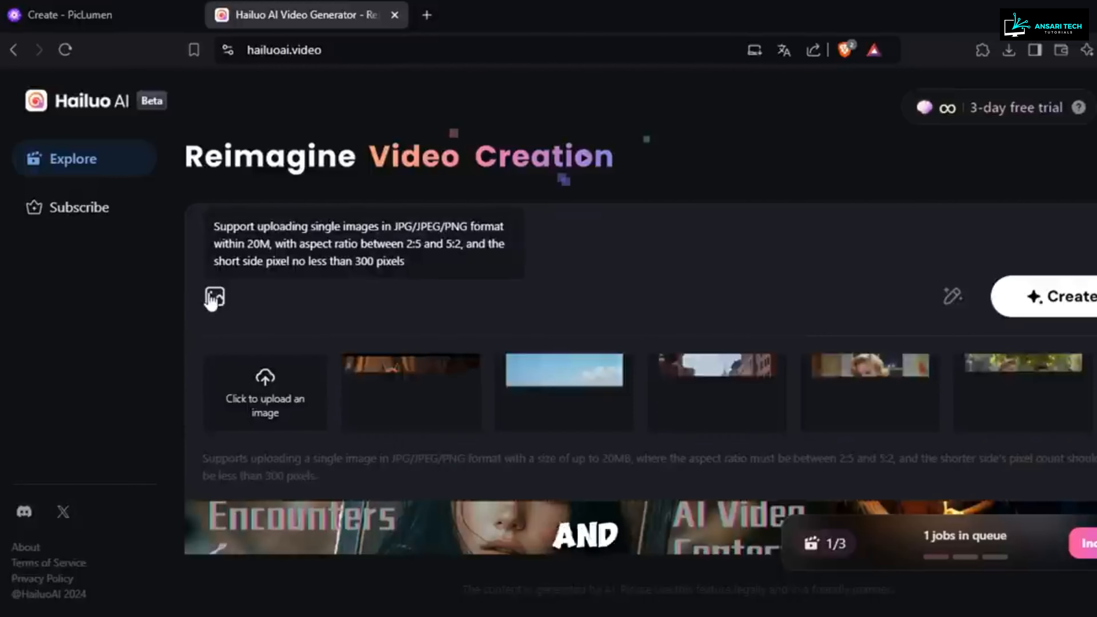
pyautogui.click(275, 381)
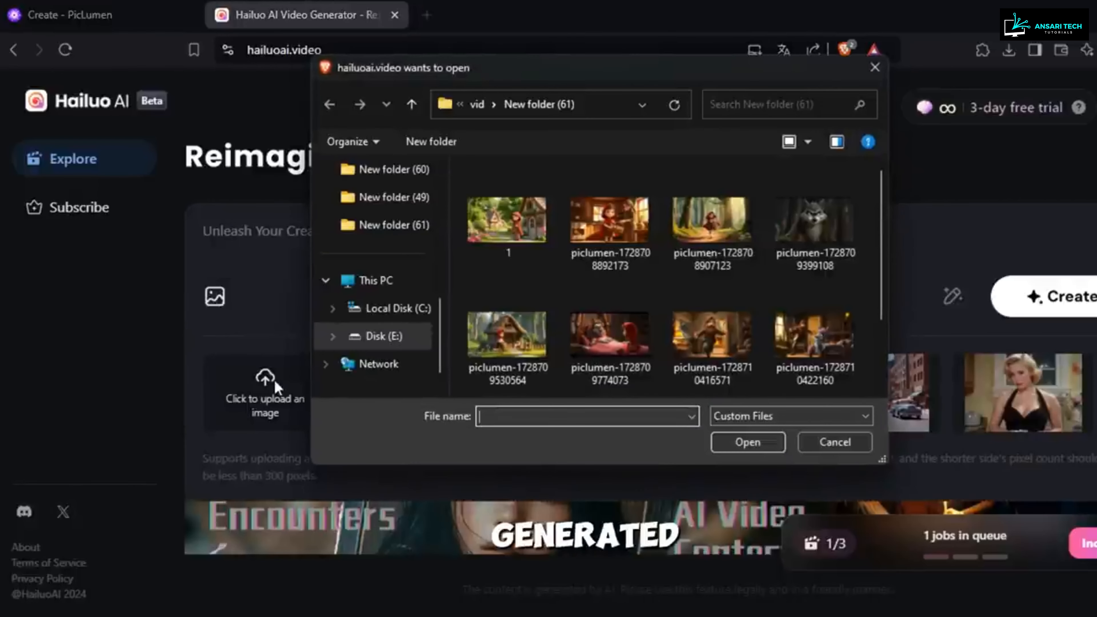
pyautogui.click(495, 236)
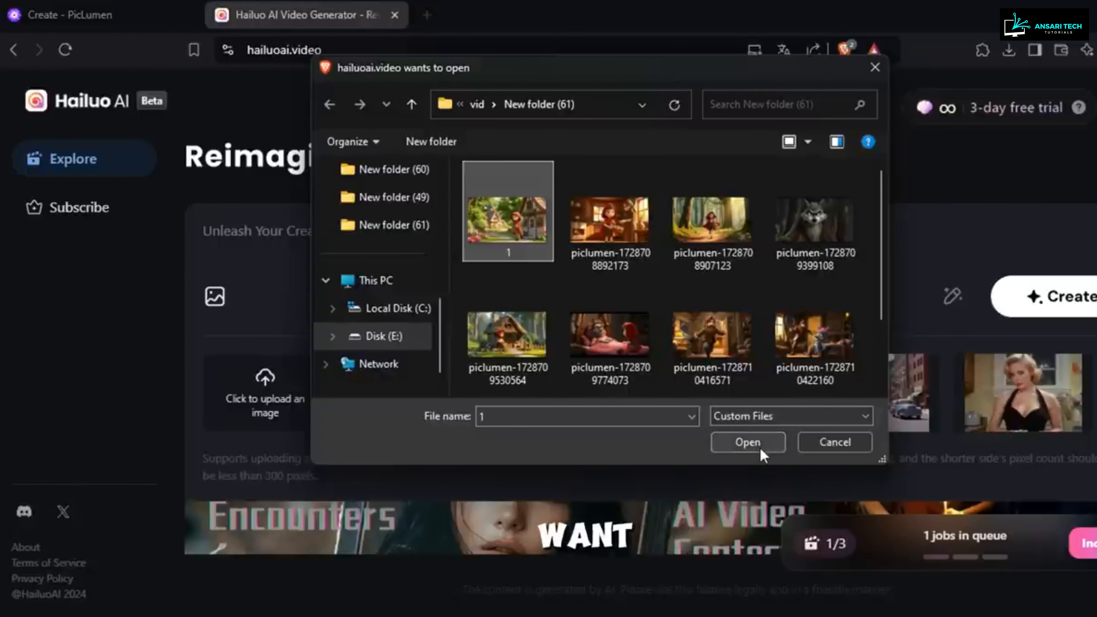
pyautogui.click(748, 442)
# Step: Generate a video with the prompt "the little girl is smiling at camera, the camera slowly zooms toward her" and browse the finished clips
pyautogui.write('the little g')
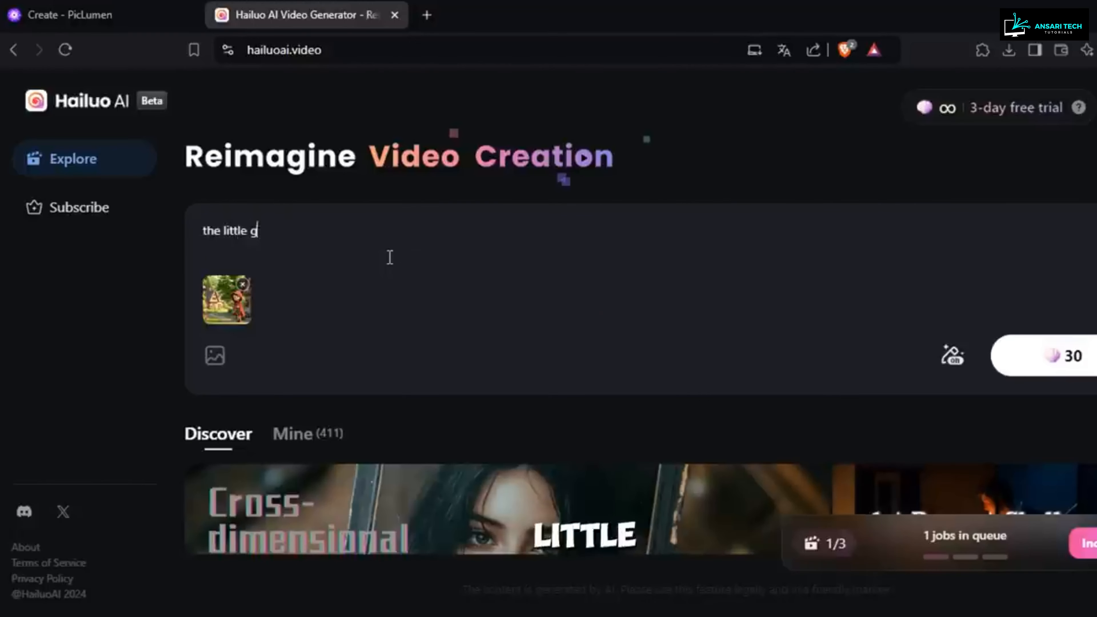
pyautogui.write('irl is smiling at came')
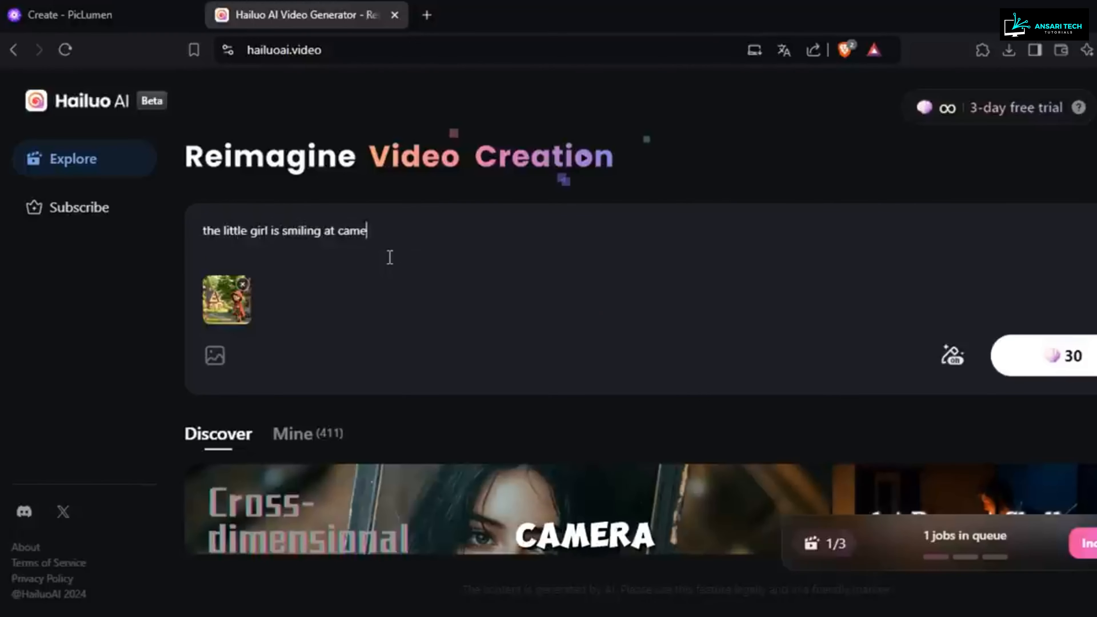
pyautogui.write('ra, the camera slowly zooms toward her')
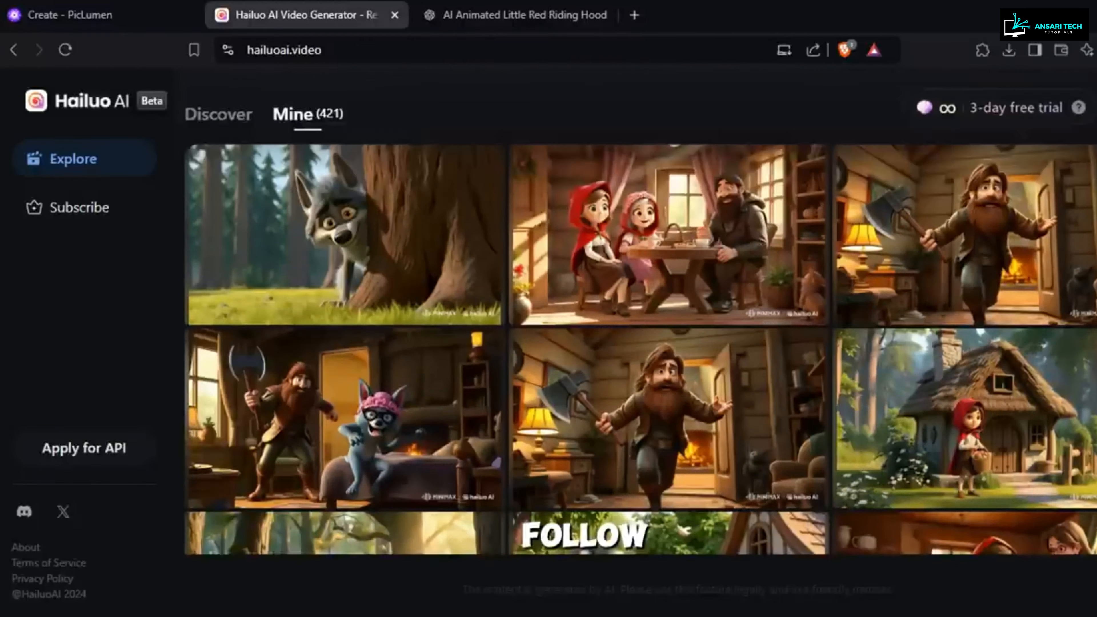
pyautogui.scroll(-5, 639, 311)
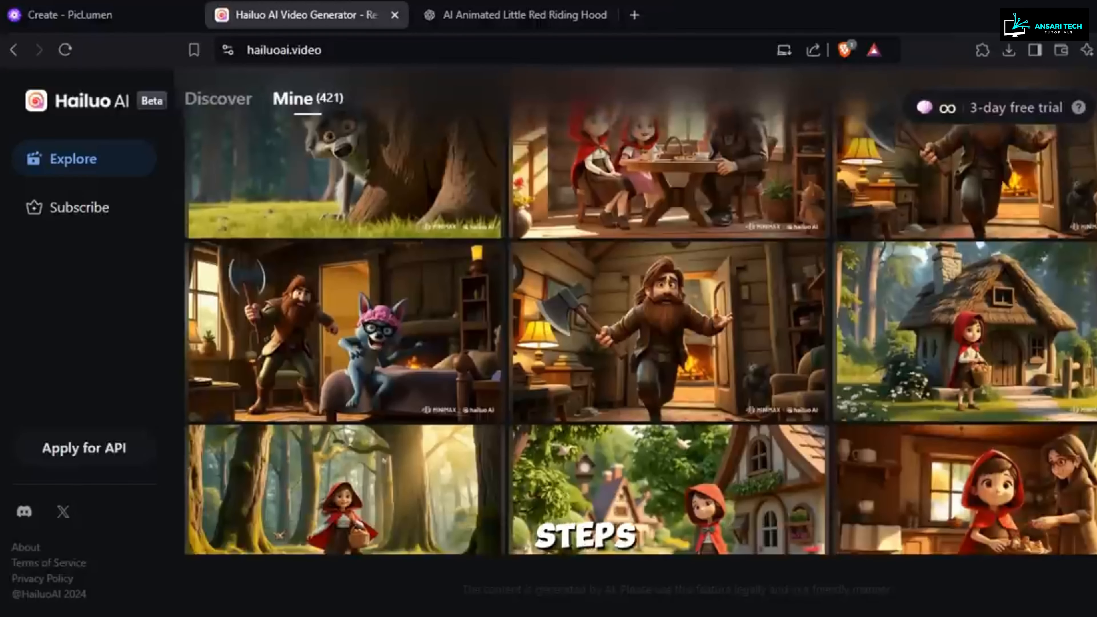
pyautogui.scroll(-2, 639, 311)
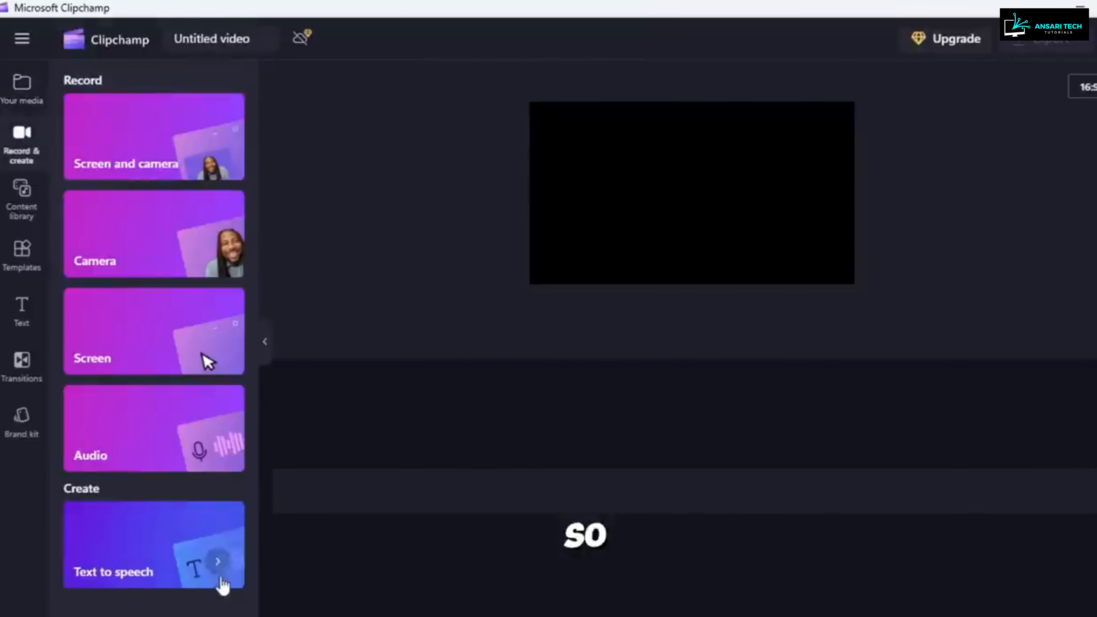
# Step: In Clipchamp, create a text-to-speech clip from ChatGPT's Scene 1 narration and set its voice to AlloyTurboMultilingual
pyautogui.click(146, 548)
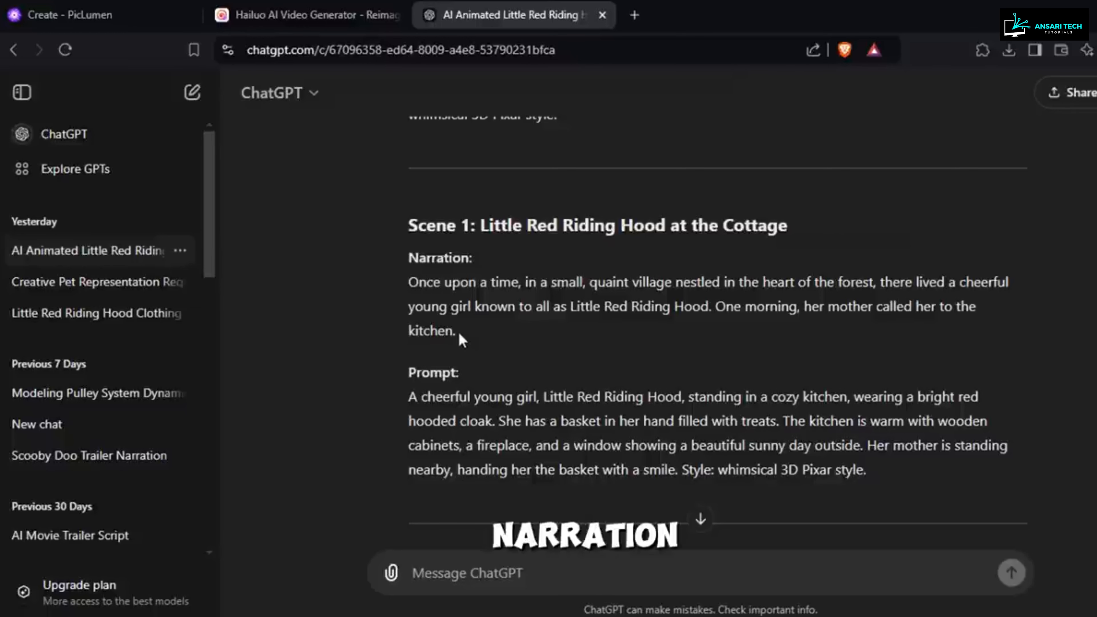
pyautogui.moveTo(458, 331); pyautogui.dragTo(408, 283)
pyautogui.hotkey('ctrl', 'c')
pyautogui.scroll(2, 414, 282)
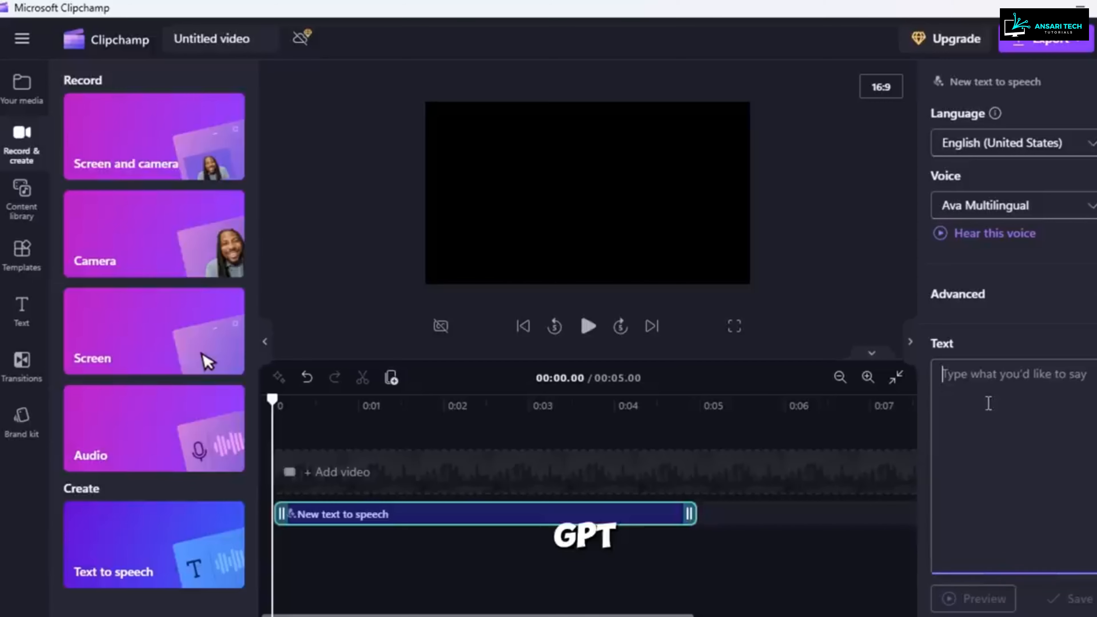
pyautogui.rightClick(990, 402)
pyautogui.click(1011, 451)
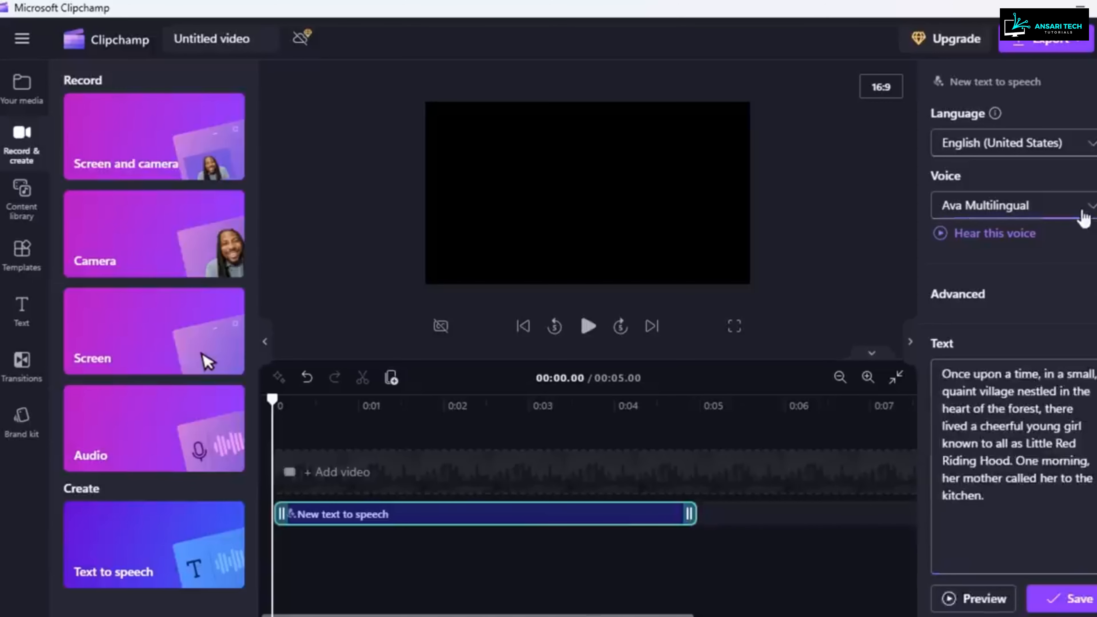
pyautogui.click(1083, 218)
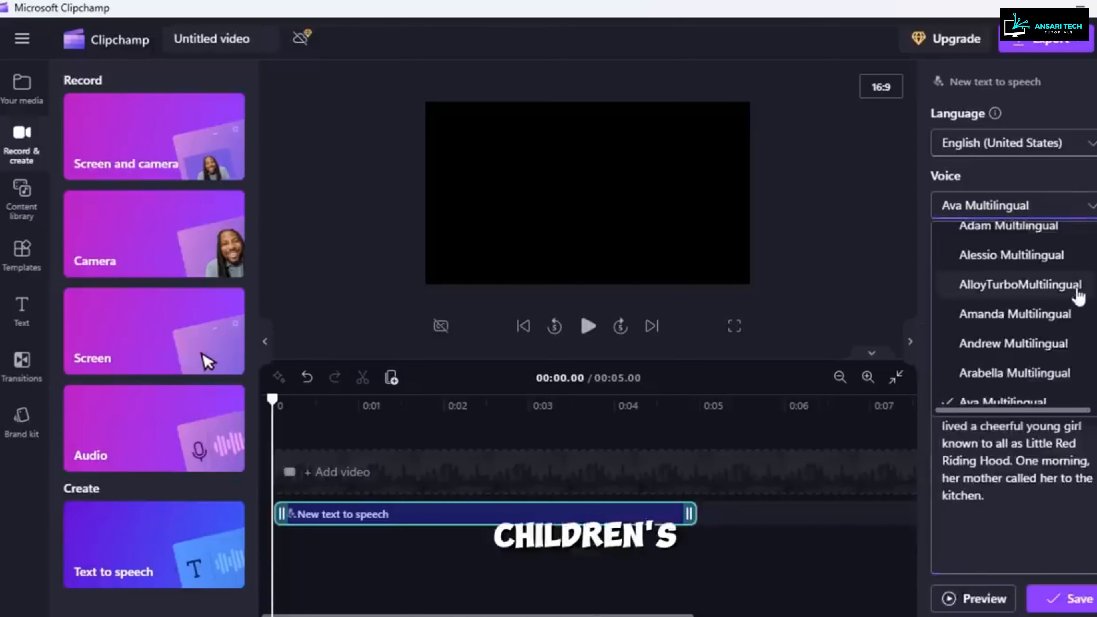
pyautogui.click(1078, 285)
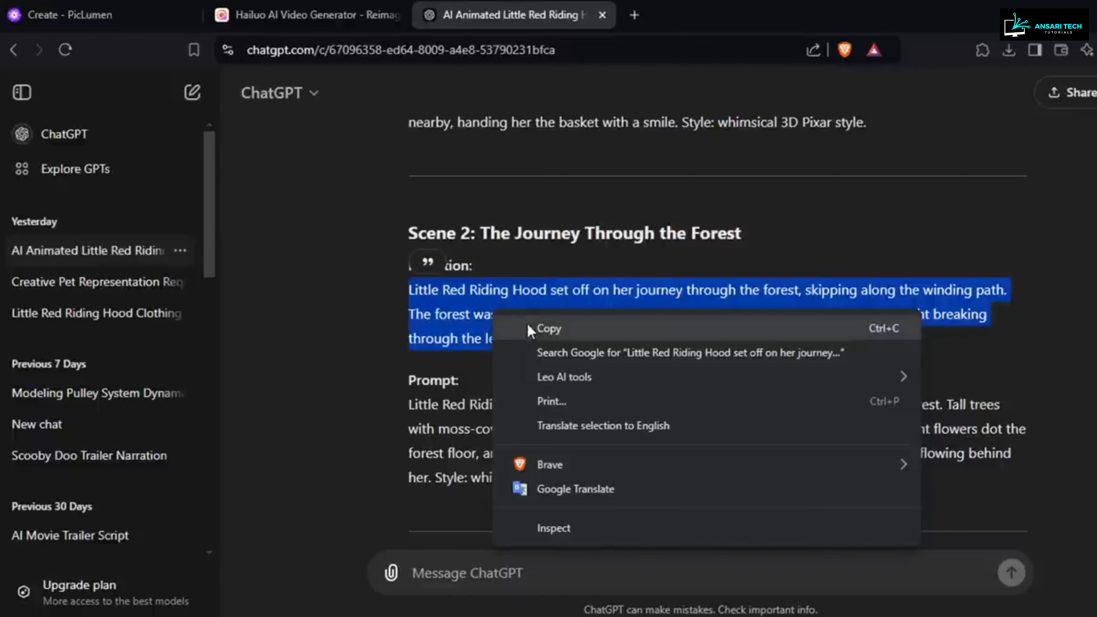
# Step: Append the narration about Little Red Riding Hood's journey through the forest to the text-to-speech script
pyautogui.click(531, 337)
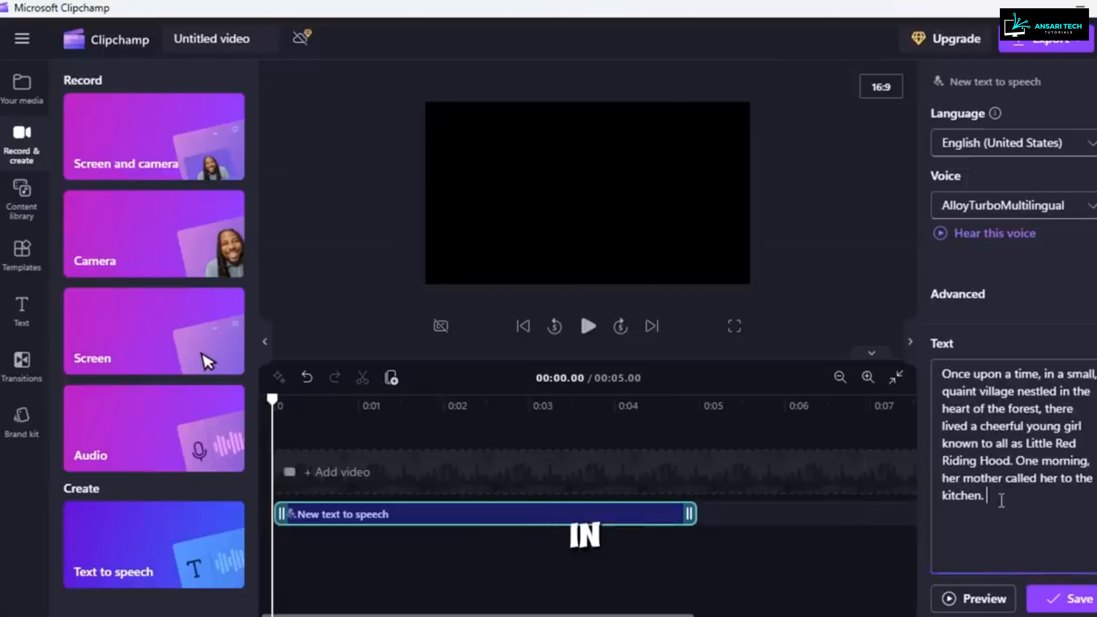
pyautogui.rightClick(1001, 501)
pyautogui.click(1046, 548)
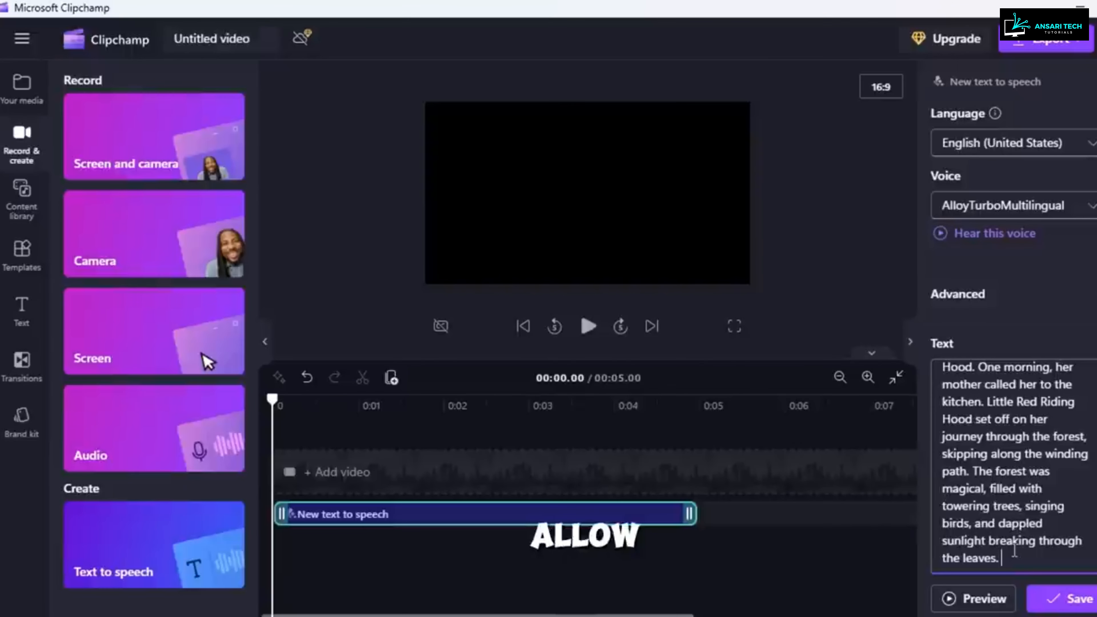
# Step: Save the text-to-speech narration and export the project as a 480p video
pyautogui.click(1067, 599)
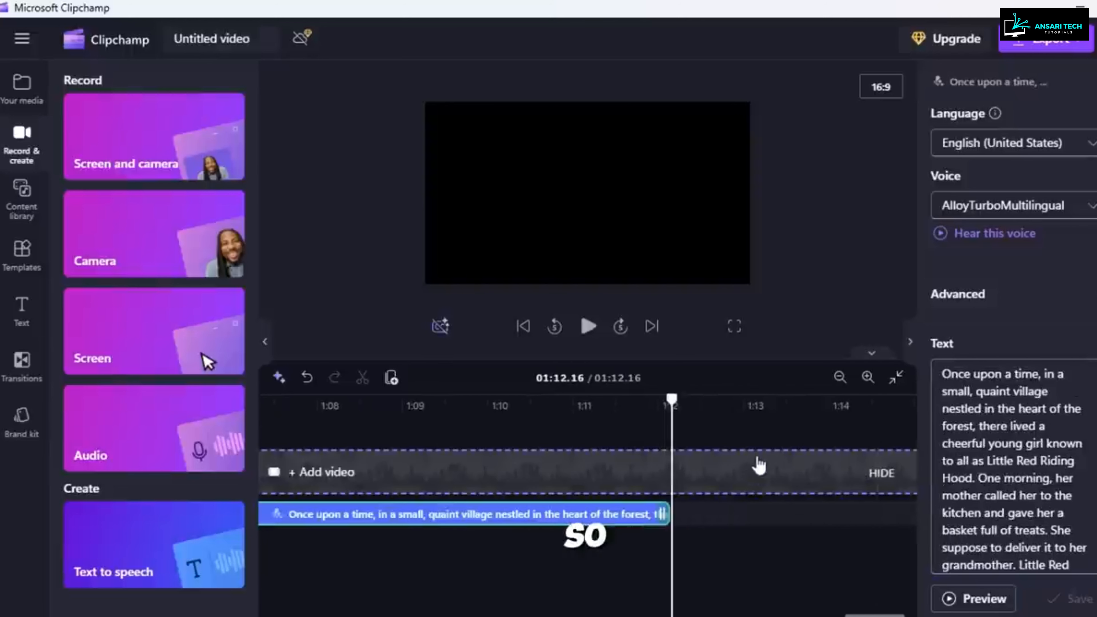
pyautogui.click(1066, 48)
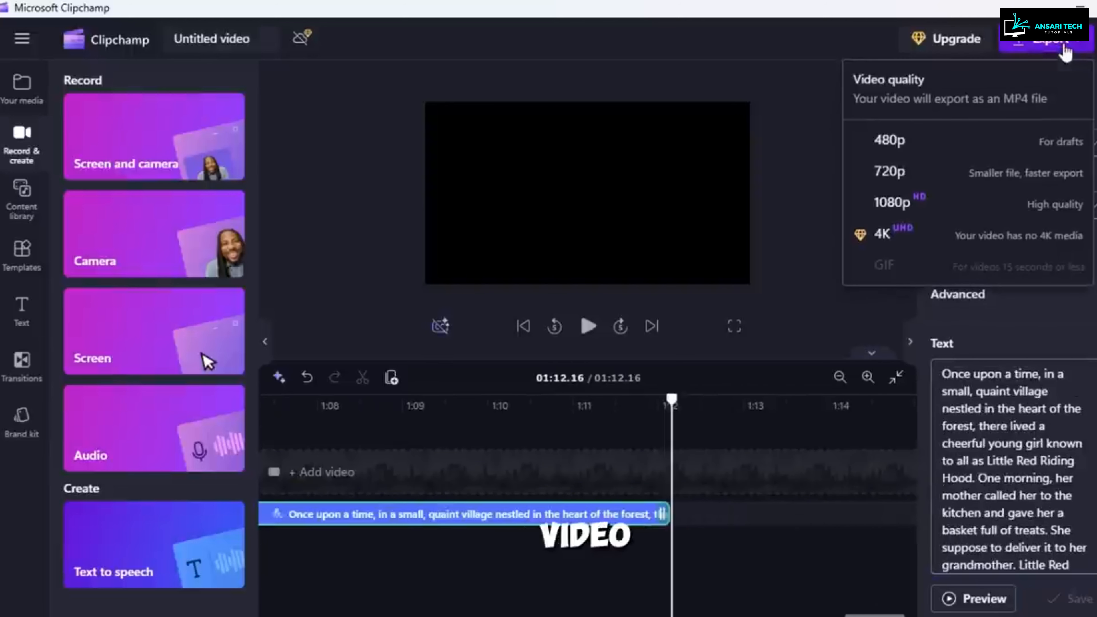
pyautogui.click(979, 154)
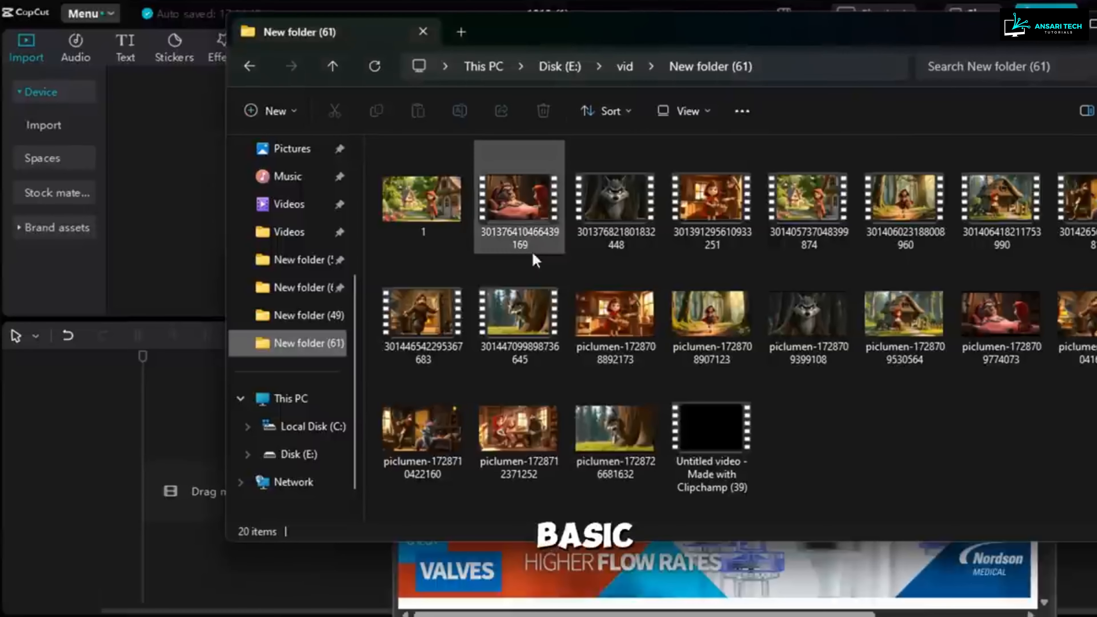
# Step: Import the nine scene videos and the Clipchamp narration video from New folder (61) into the CapCut project
pyautogui.click(526, 242)
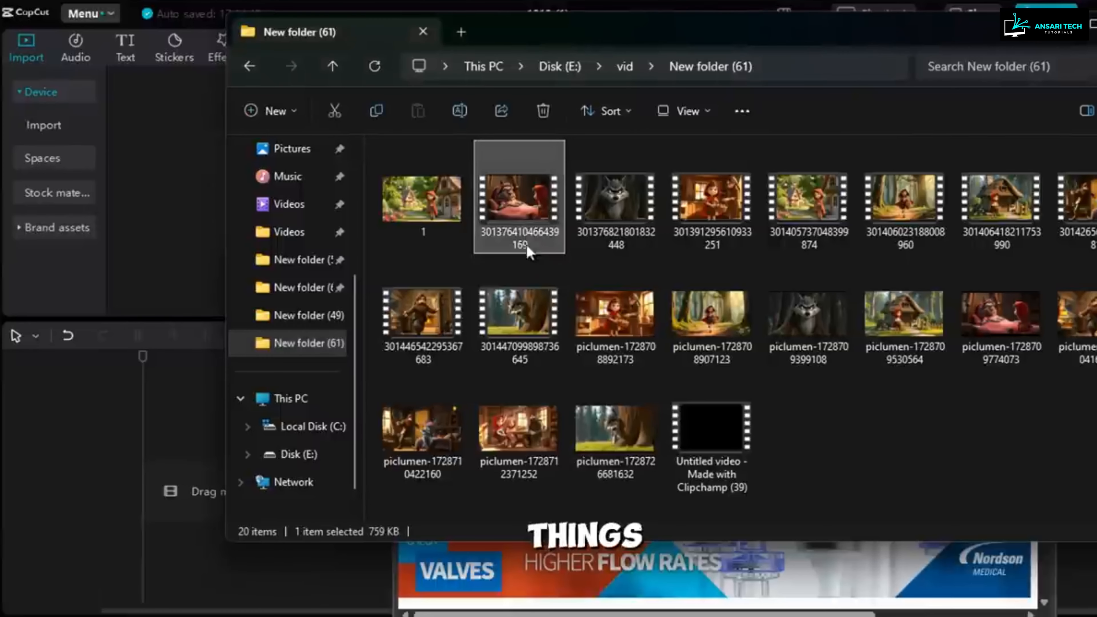
pyautogui.keyDown('shift'); pyautogui.click(542, 331); pyautogui.keyUp('shift')
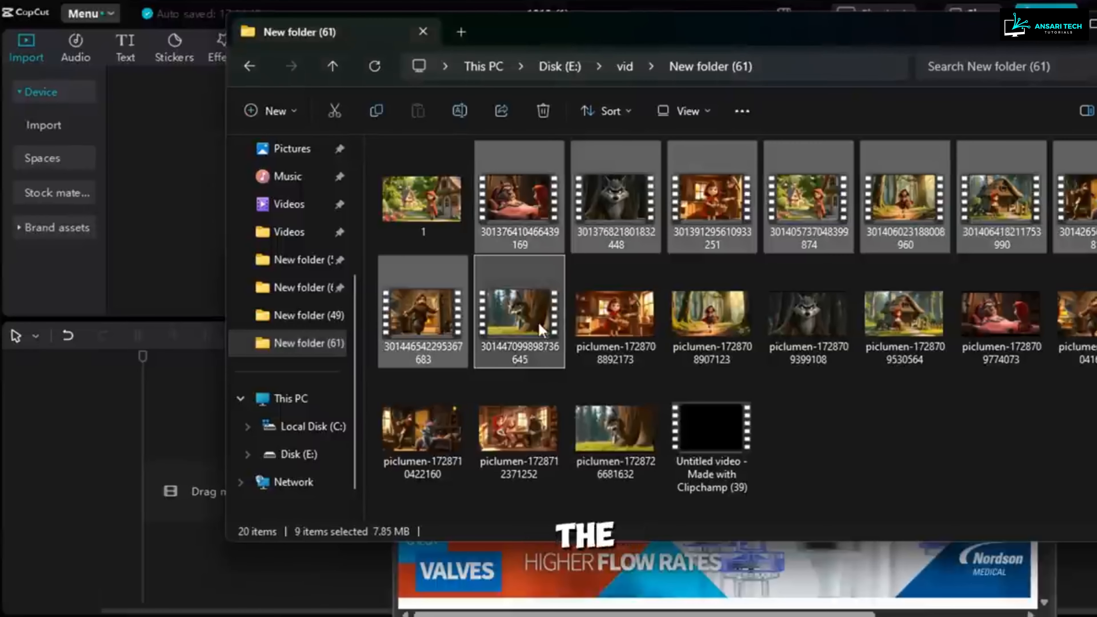
pyautogui.keyDown('ctrl'); pyautogui.click(691, 454); pyautogui.keyUp('ctrl')
pyautogui.moveTo(516, 328); pyautogui.dragTo(160, 166)
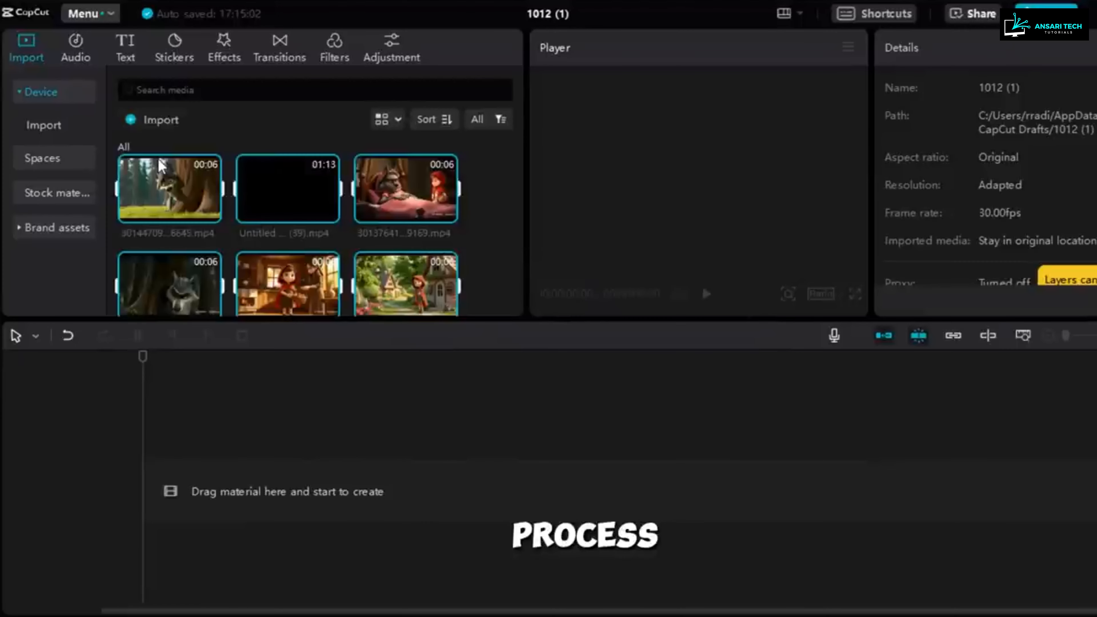
pyautogui.click(489, 253)
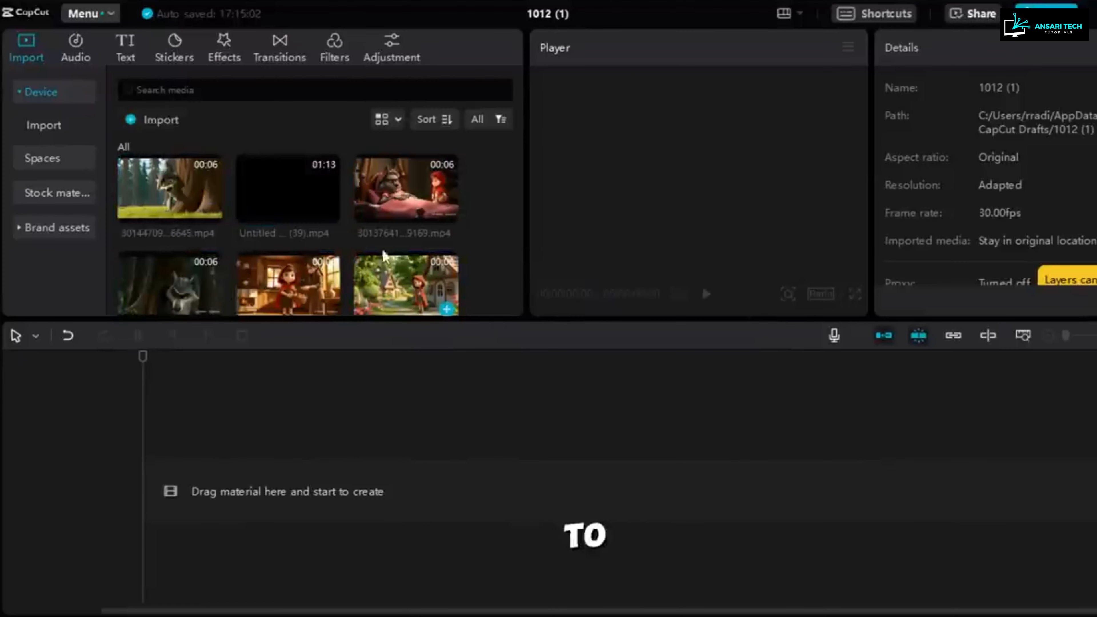
# Step: Add the village clip at the start of the timeline above the narration and play it against the voiceover
pyautogui.click(446, 309)
pyautogui.press('space')
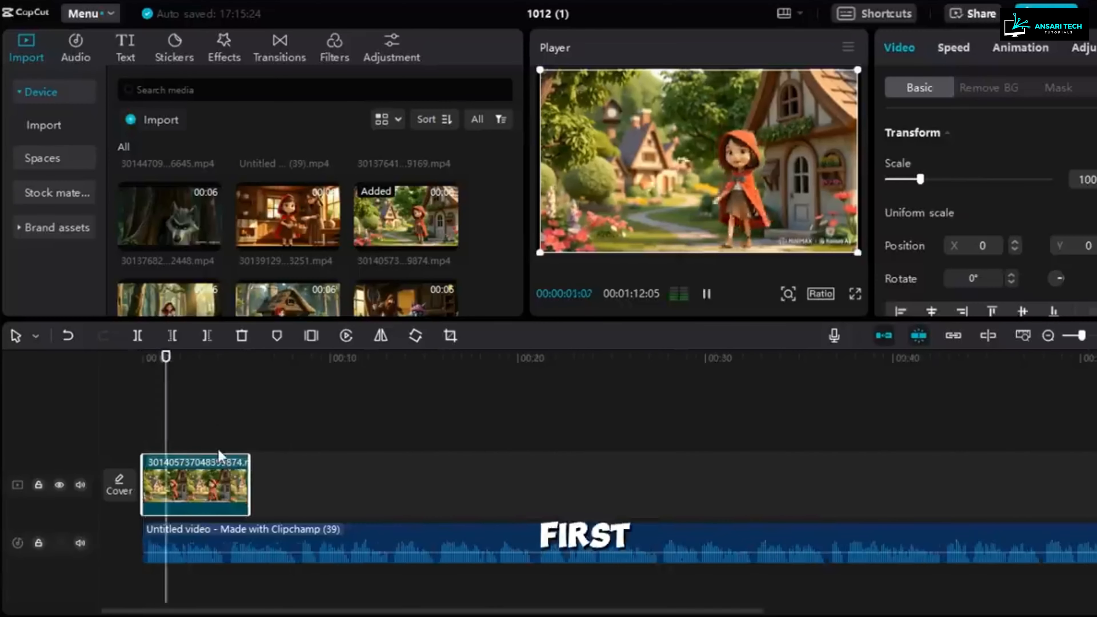
pyautogui.press('space')
# Step: Place the kitchen clip at about 9 seconds on the timeline and play the sequence back with the narration
pyautogui.moveTo(288, 218); pyautogui.dragTo(346, 411)
pyautogui.click(273, 415)
pyautogui.press('space')
pyautogui.click(112, 386)
pyautogui.press('space')
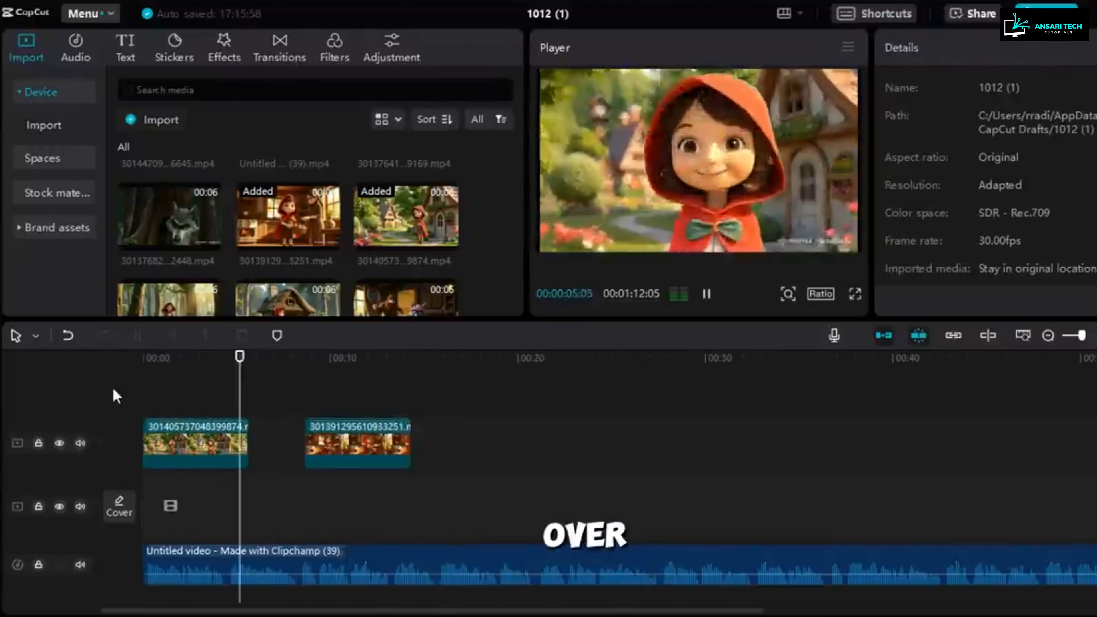
# Step: Place the forest path clip at about 16 seconds and arrange the remaining scene clips along the narration
pyautogui.scroll(-2, 168, 242)
pyautogui.moveTo(169, 235); pyautogui.dragTo(483, 472)
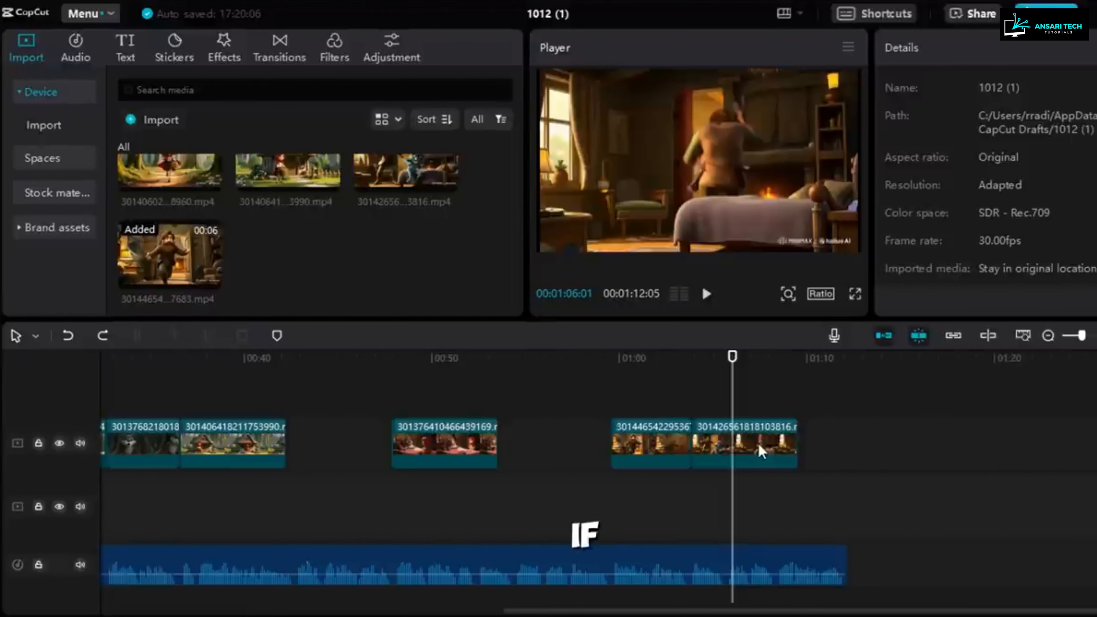
pyautogui.click(758, 442)
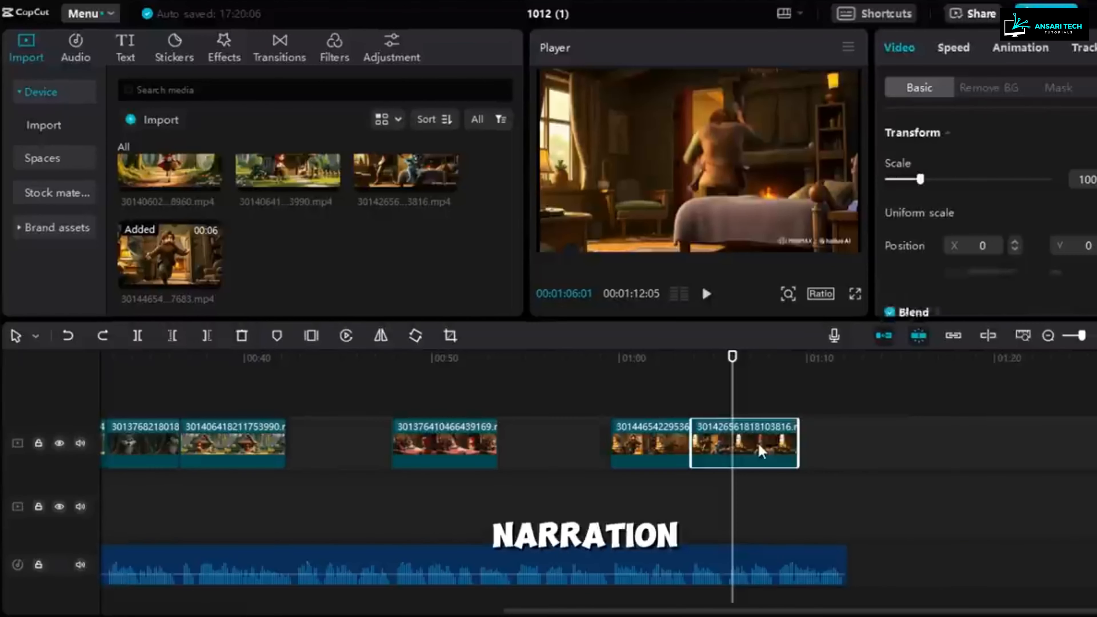
# Step: Cut off the end of the last bedroom clip at 1:06:01 and slow the kitchen clip to 0.80x speed
pyautogui.click(209, 337)
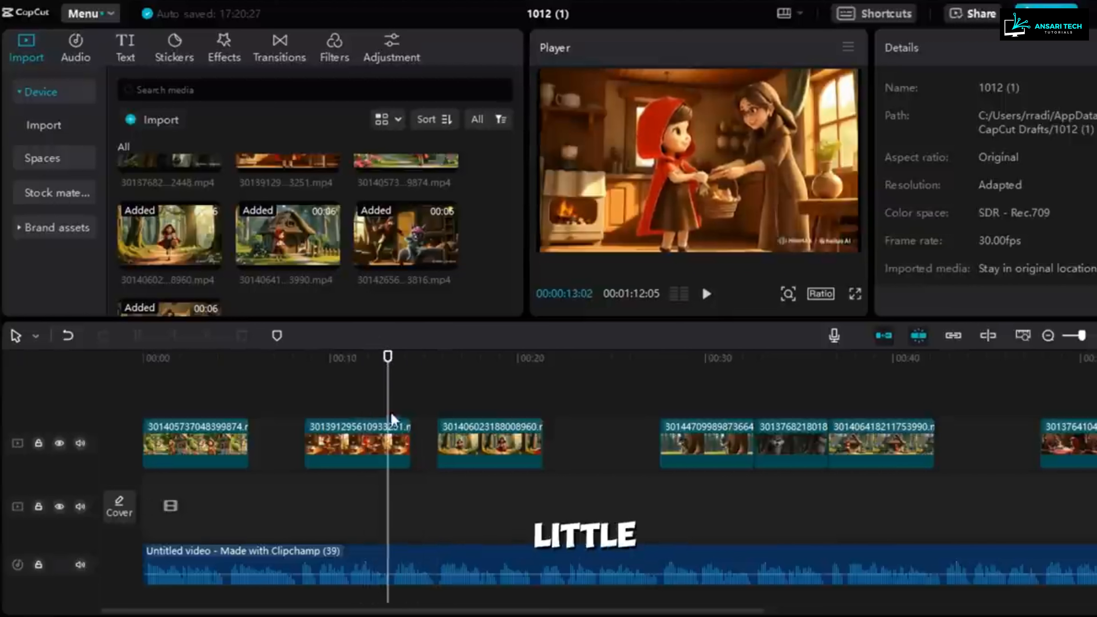
pyautogui.click(391, 443)
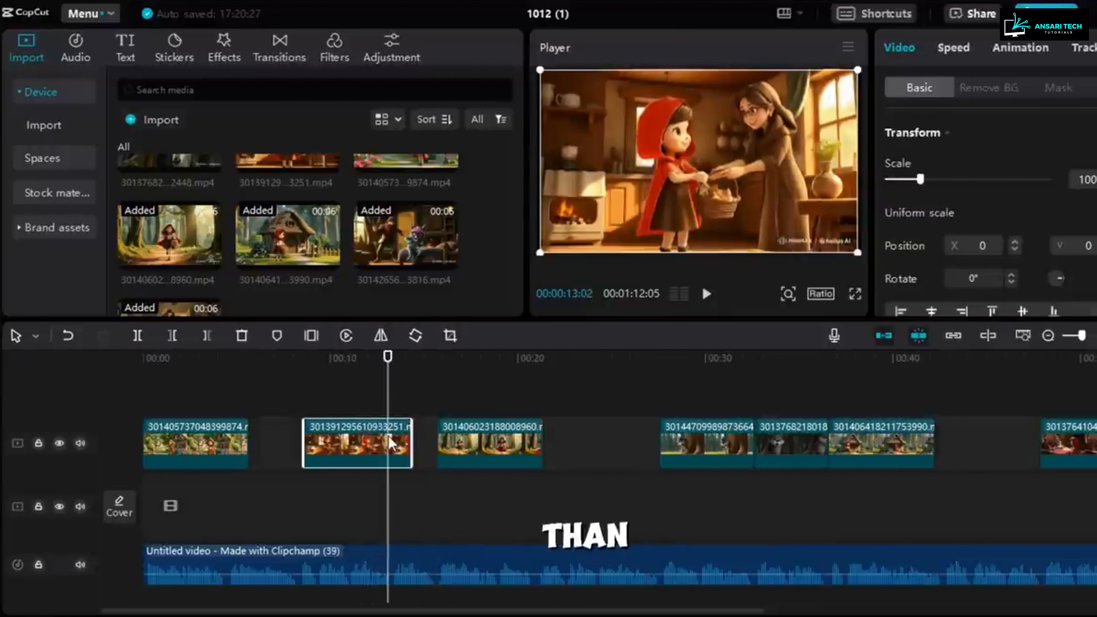
pyautogui.click(954, 48)
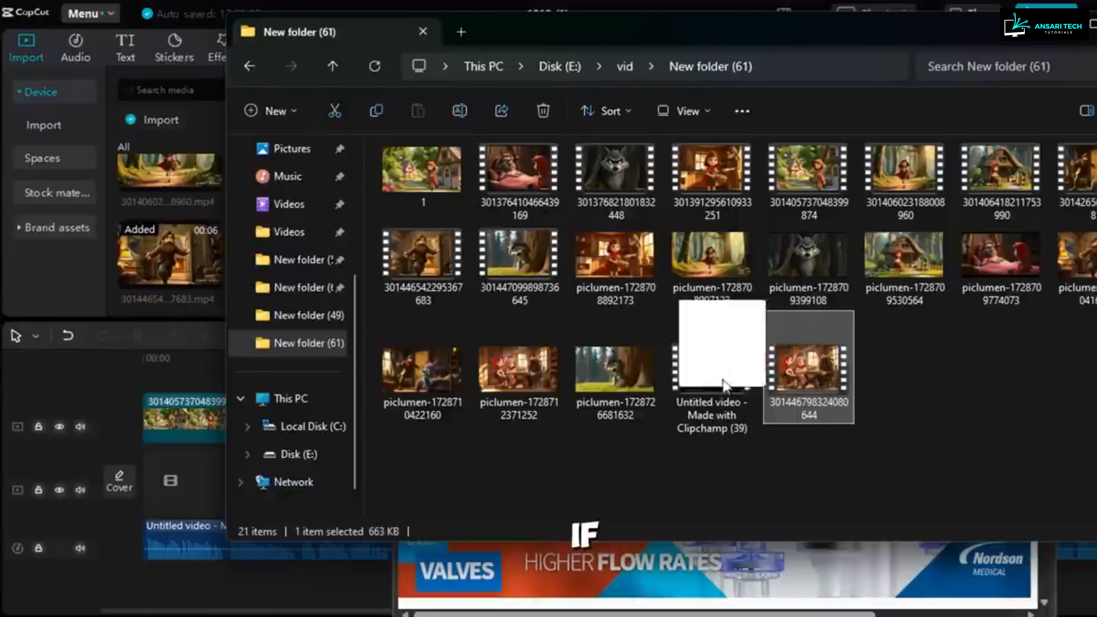
# Step: Add the newly imported clip of the characters at the table to the end of the video track at 1:06:01
pyautogui.moveTo(718, 502); pyautogui.dragTo(184, 259)
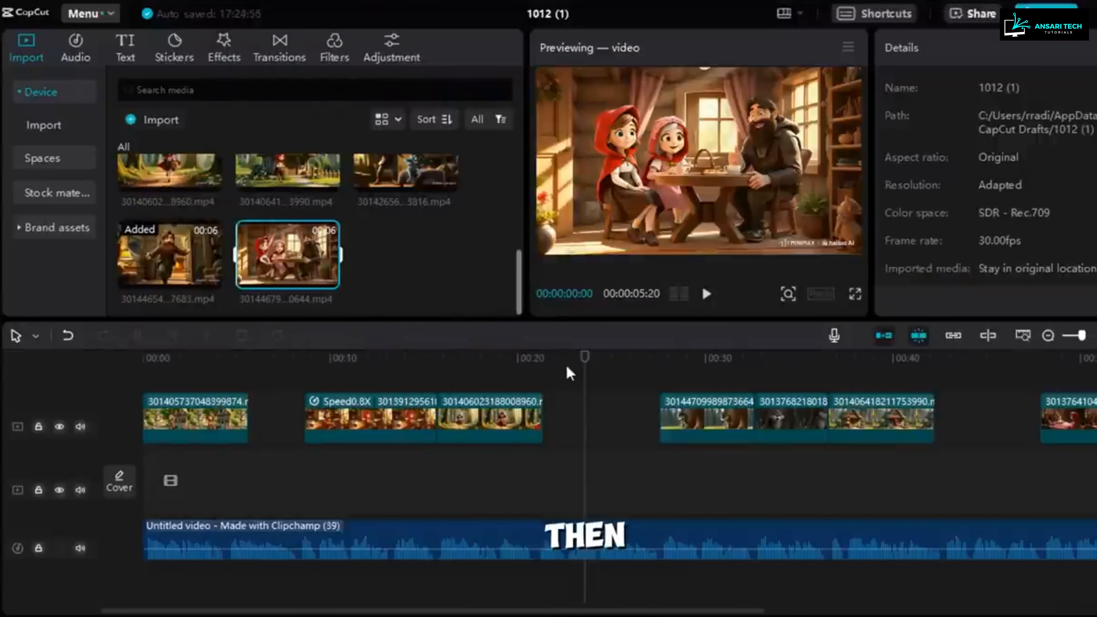
pyautogui.moveTo(585, 372); pyautogui.dragTo(790, 416)
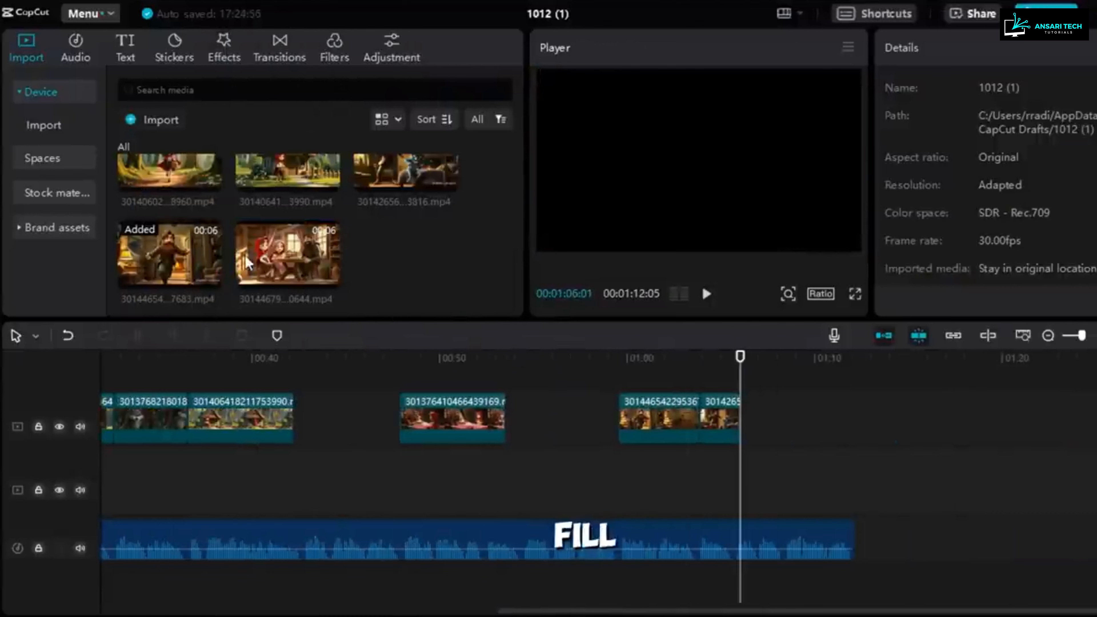
pyautogui.moveTo(618, 416); pyautogui.dragTo(619, 417)
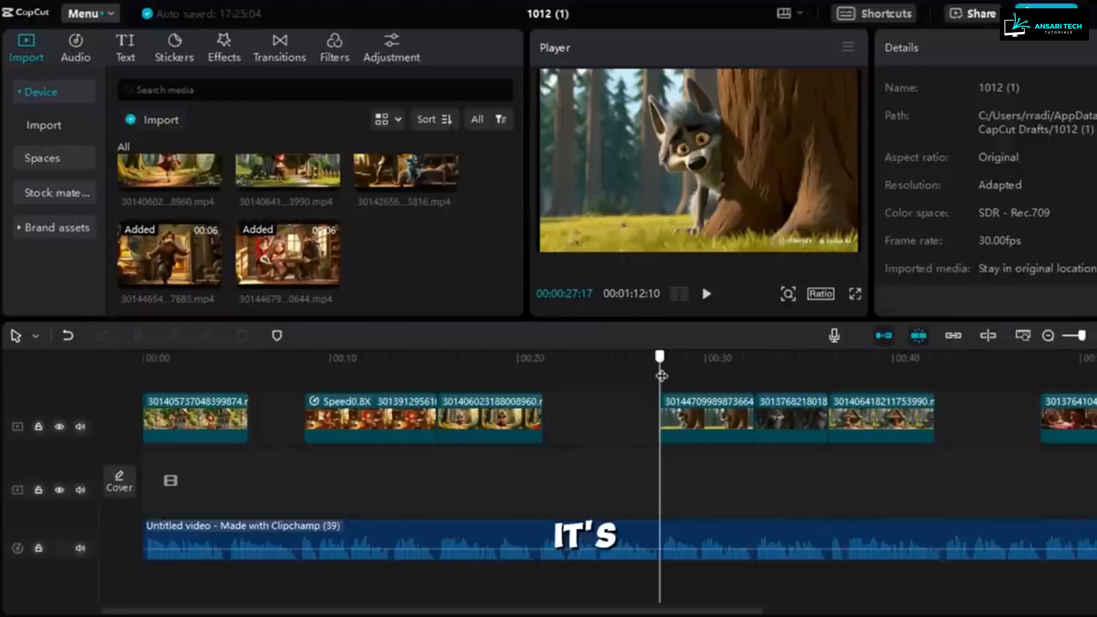
# Step: Preview the Concon wooden door knock from the "knocks the door" sounds for the cottage scene
pyautogui.moveTo(661, 376); pyautogui.dragTo(758, 377)
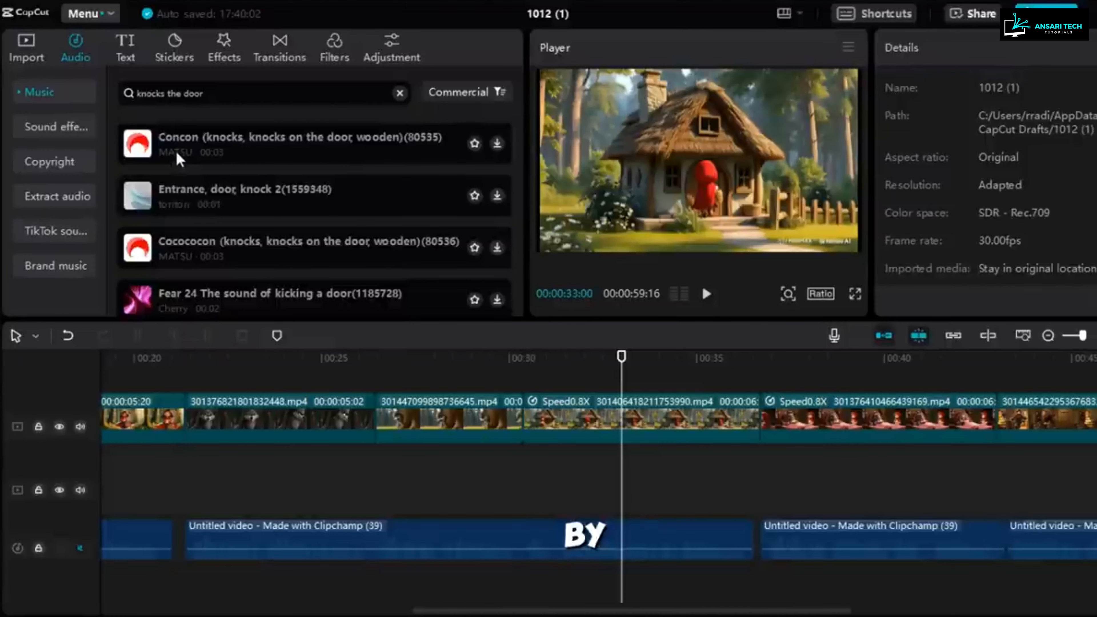
pyautogui.click(179, 159)
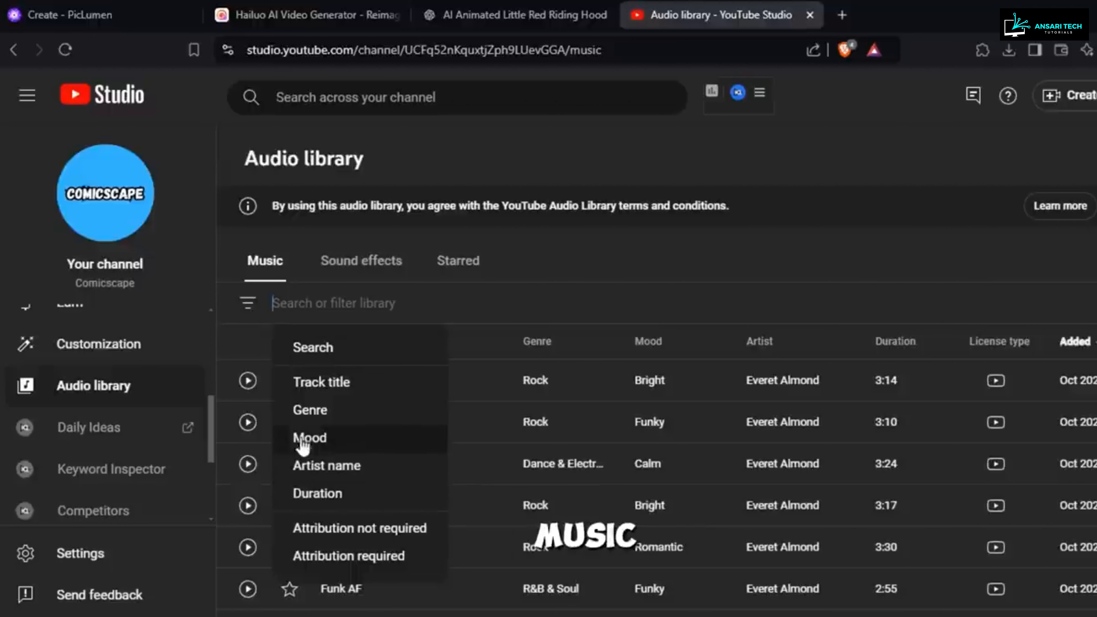
# Step: Switch to the YouTube Studio audio library and filter its music by the Ambient genre
pyautogui.click(298, 410)
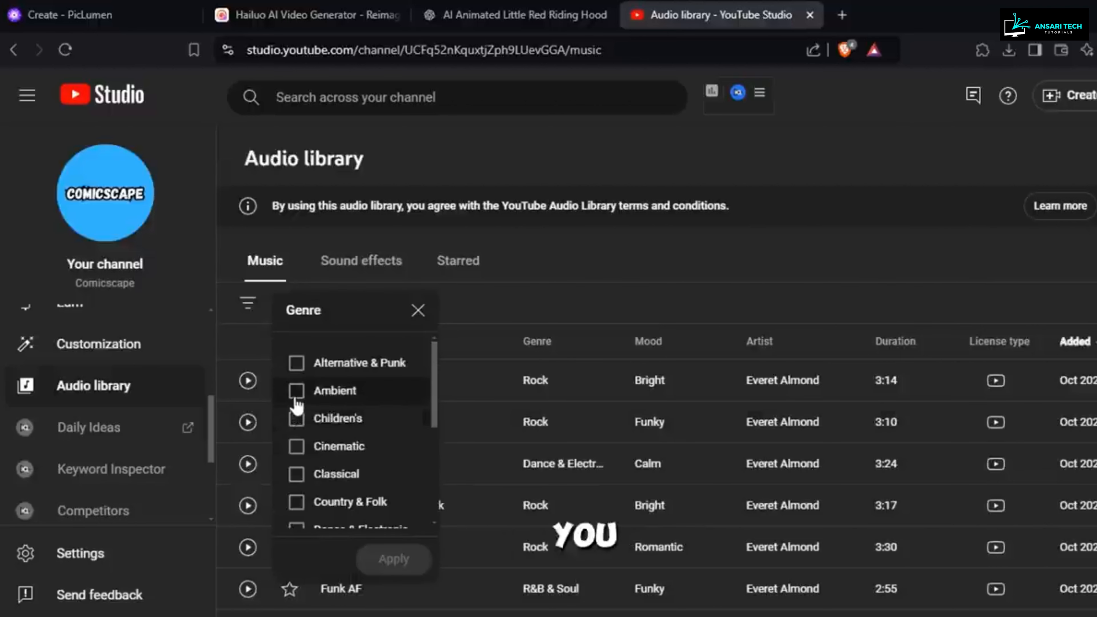
pyautogui.click(297, 392)
pyautogui.click(378, 558)
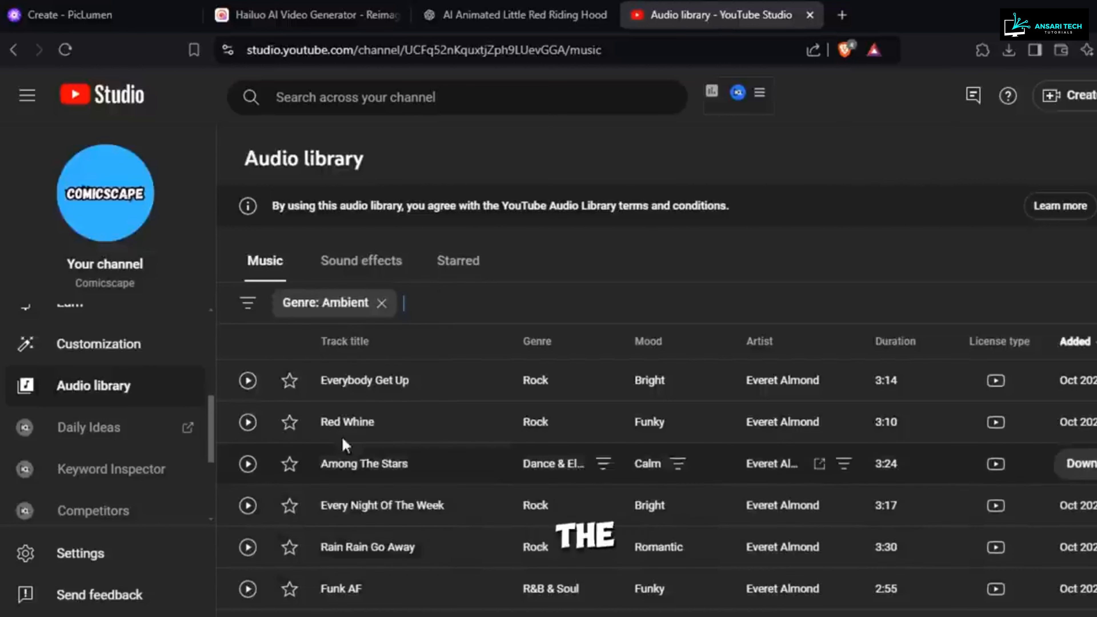
pyautogui.click(249, 303)
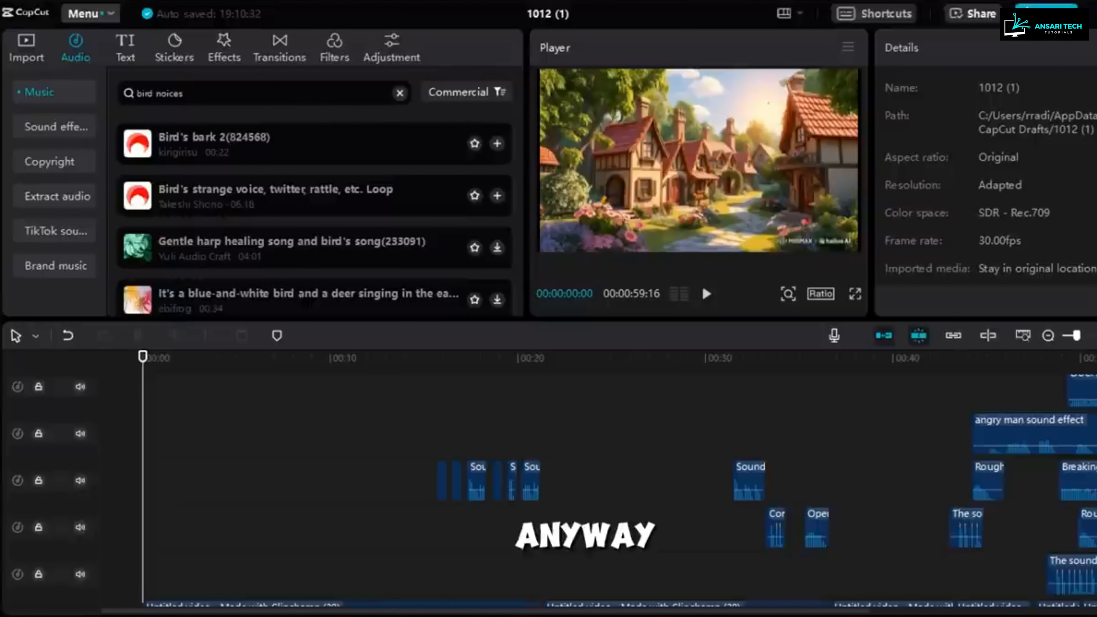
# Step: Return to CapCut and open the export settings for the assembled story video
pyautogui.click(1047, 13)
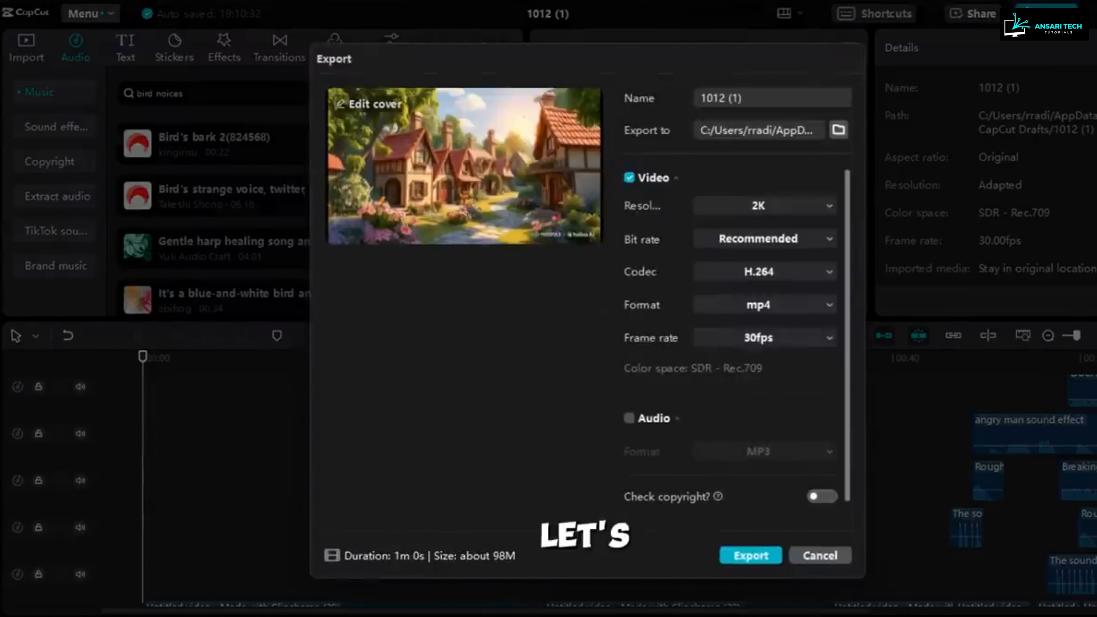